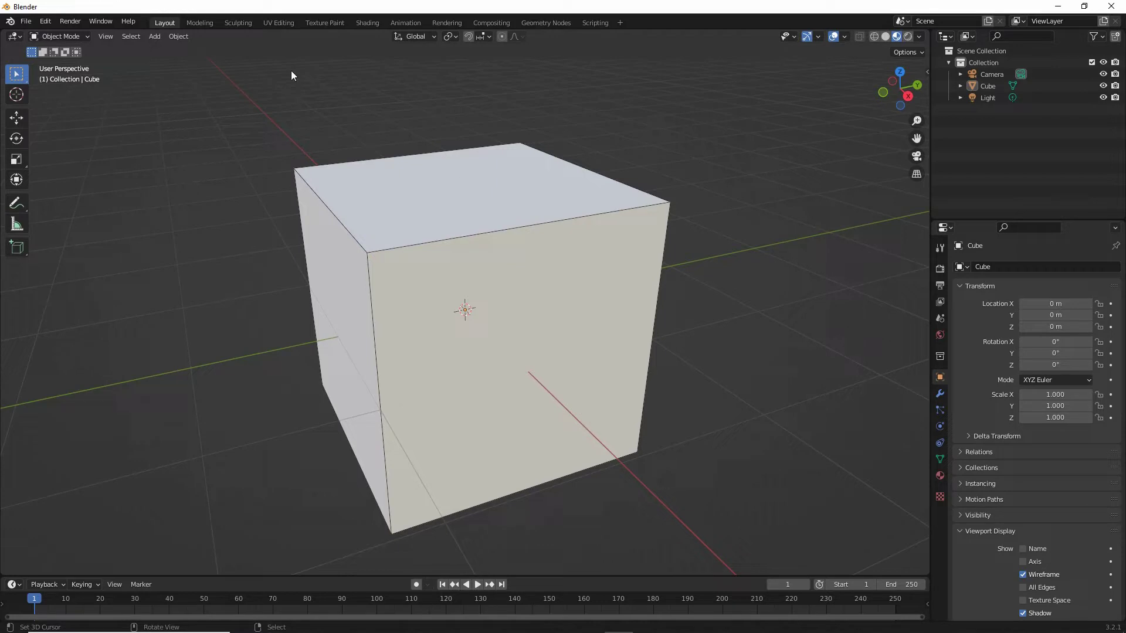
Step: Add a text object and move it along the Y axis to -1 m, at the cube's front face
{"action": "left_click", "coordinate": [155, 37]}
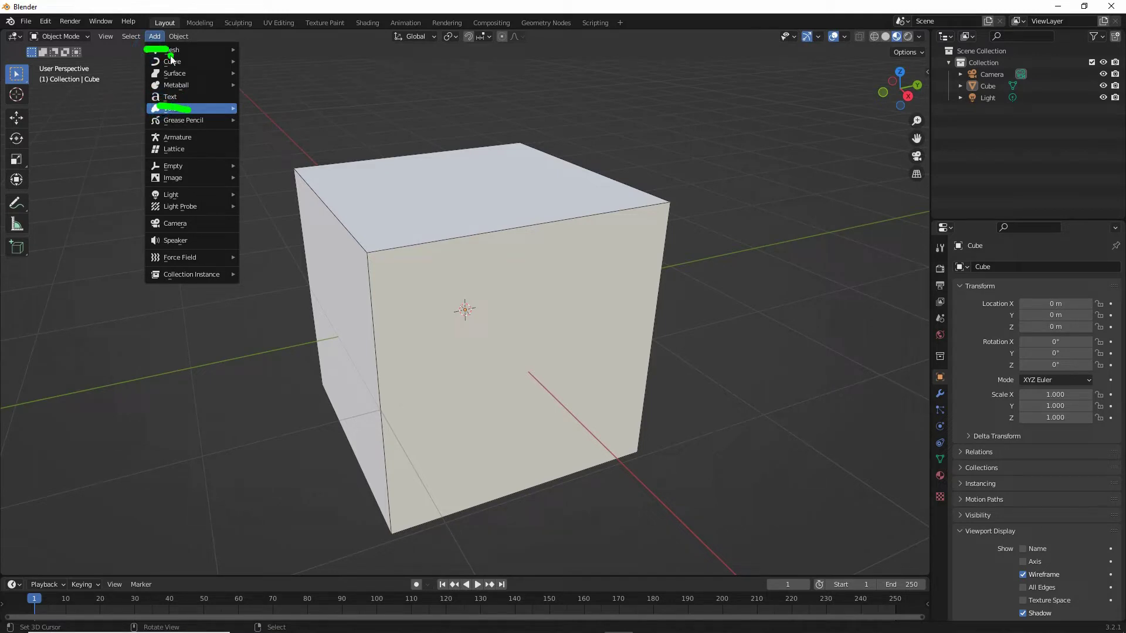
{"action": "left_click", "coordinate": [171, 97]}
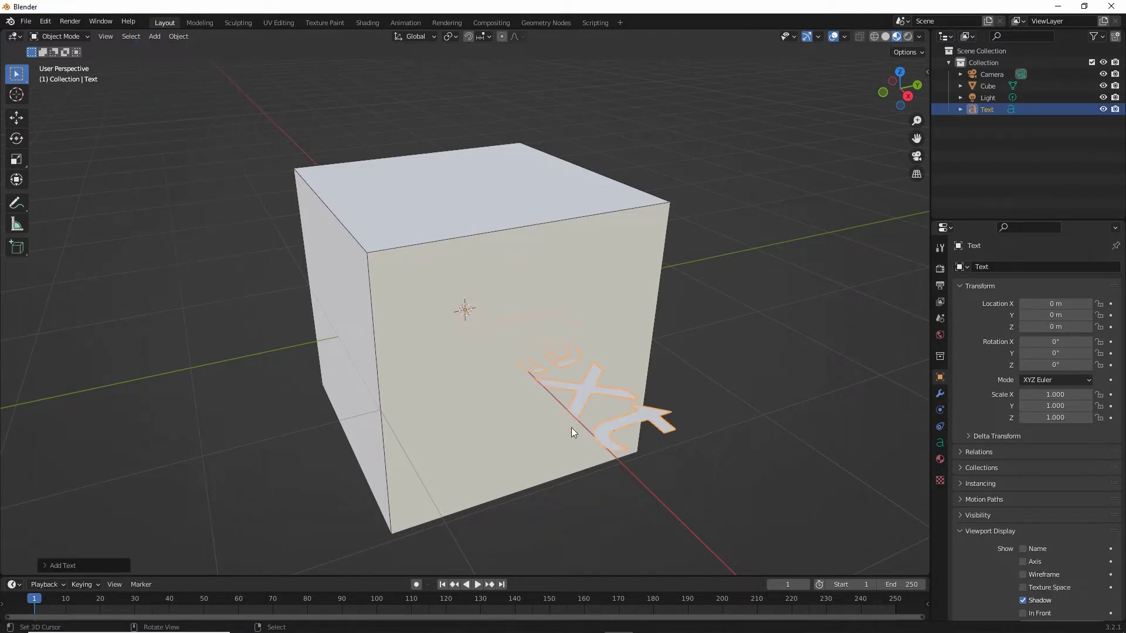
{"action": "middle_click_drag", "start_coordinate": [573, 433], "coordinate": [453, 374]}
{"action": "left_click", "coordinate": [17, 119]}
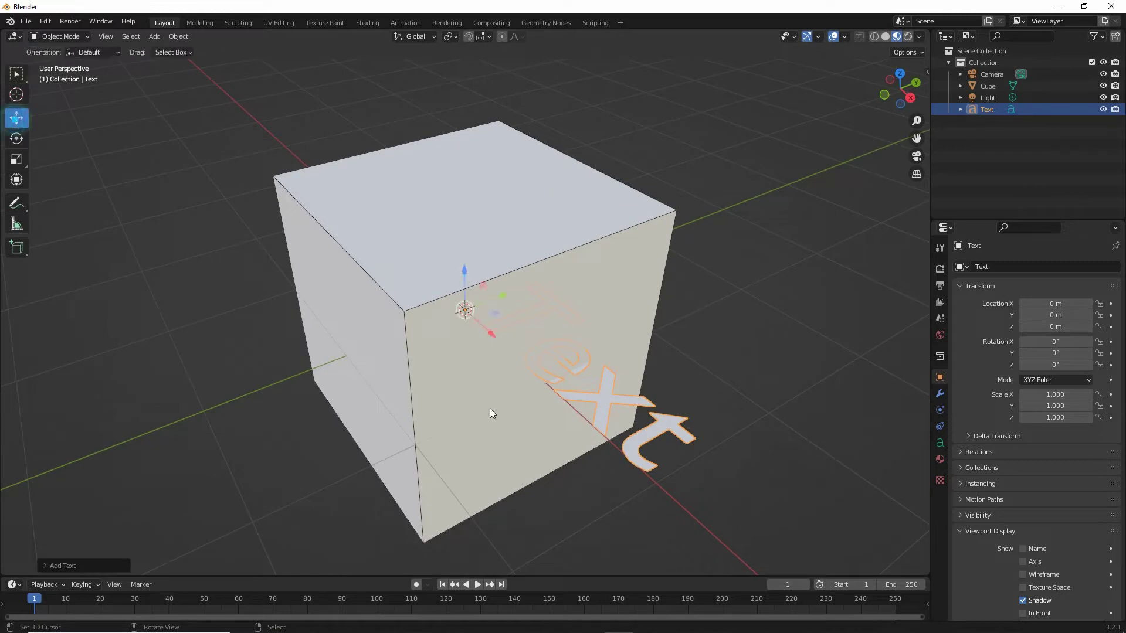
{"action": "left_click_drag", "start_coordinate": [501, 301], "coordinate": [329, 384]}
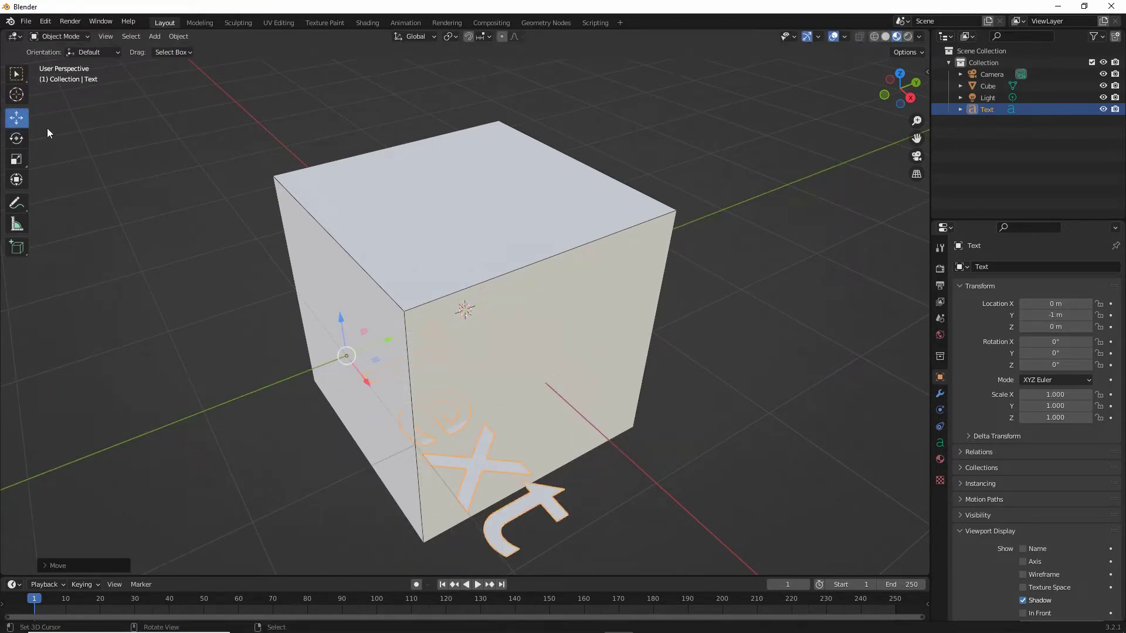
Step: Rotate the text 90° about the X axis and move it along Y to about -1.147 m, just in front of the cube
{"action": "left_click", "coordinate": [16, 138]}
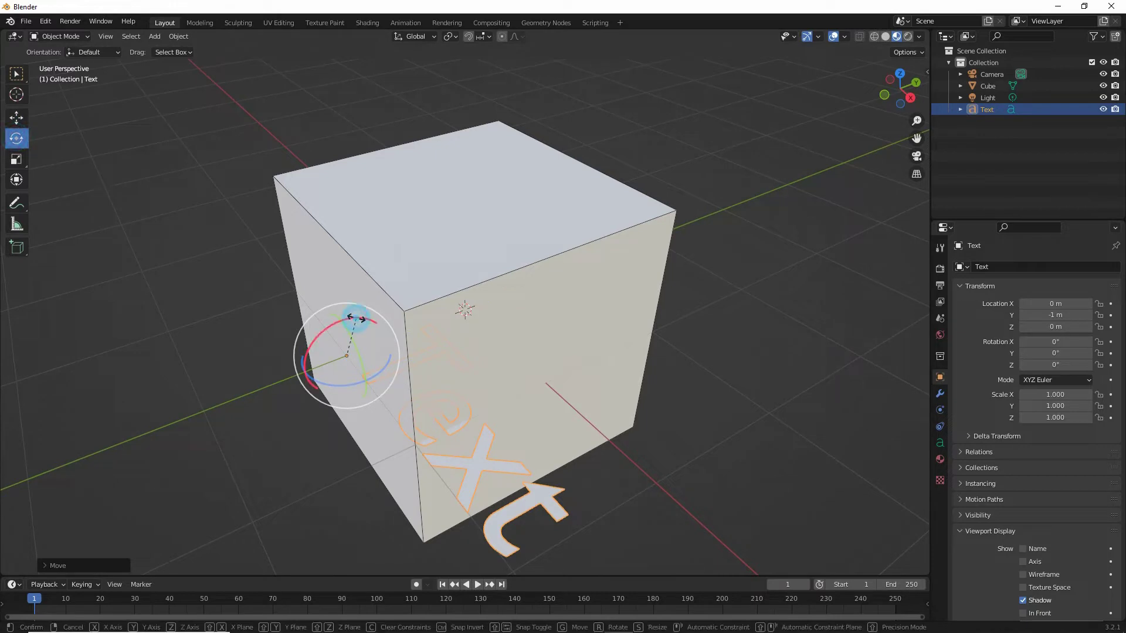
{"action": "left_click_drag", "start_coordinate": [356, 320], "coordinate": [284, 342], "text": "ctrl"}
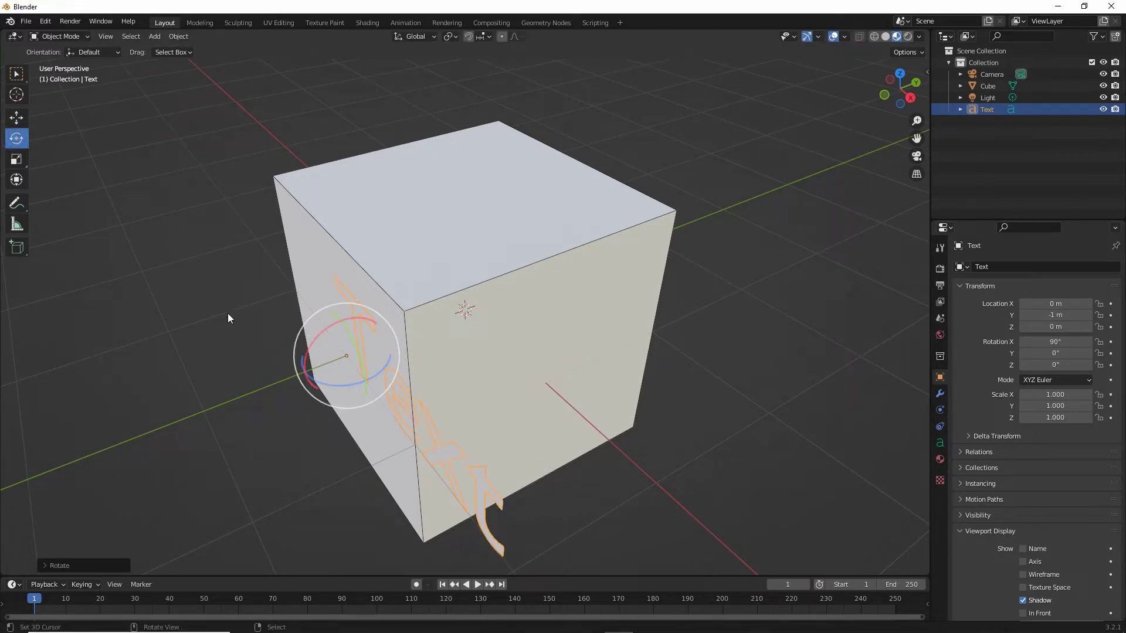
{"action": "left_click", "coordinate": [15, 122]}
{"action": "left_click_drag", "start_coordinate": [392, 342], "coordinate": [385, 426]}
{"action": "middle_click_drag", "start_coordinate": [385, 426], "coordinate": [480, 393]}
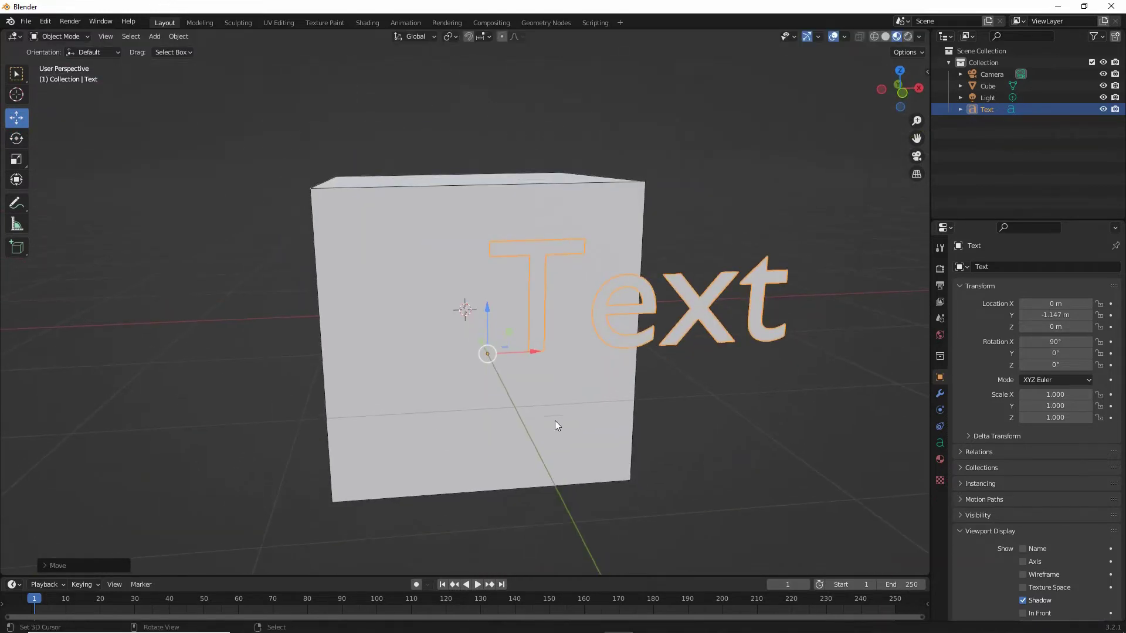
{"action": "middle_click_drag", "start_coordinate": [555, 420], "coordinate": [554, 417]}
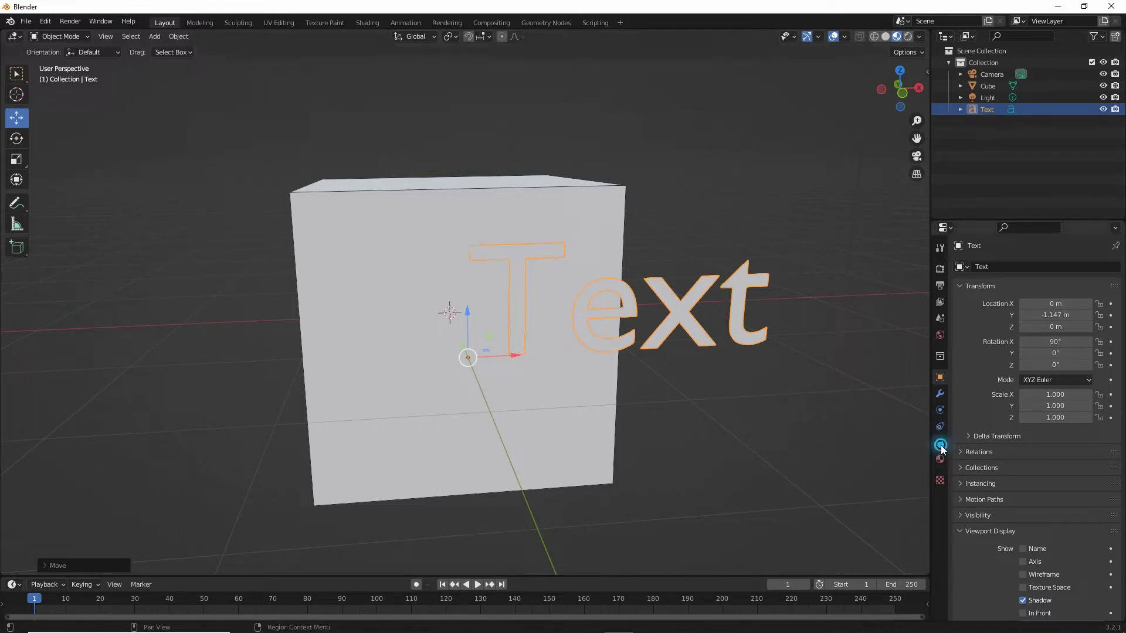
Step: Set the text's horizontal and vertical paragraph alignment to Center
{"action": "left_click", "coordinate": [941, 446]}
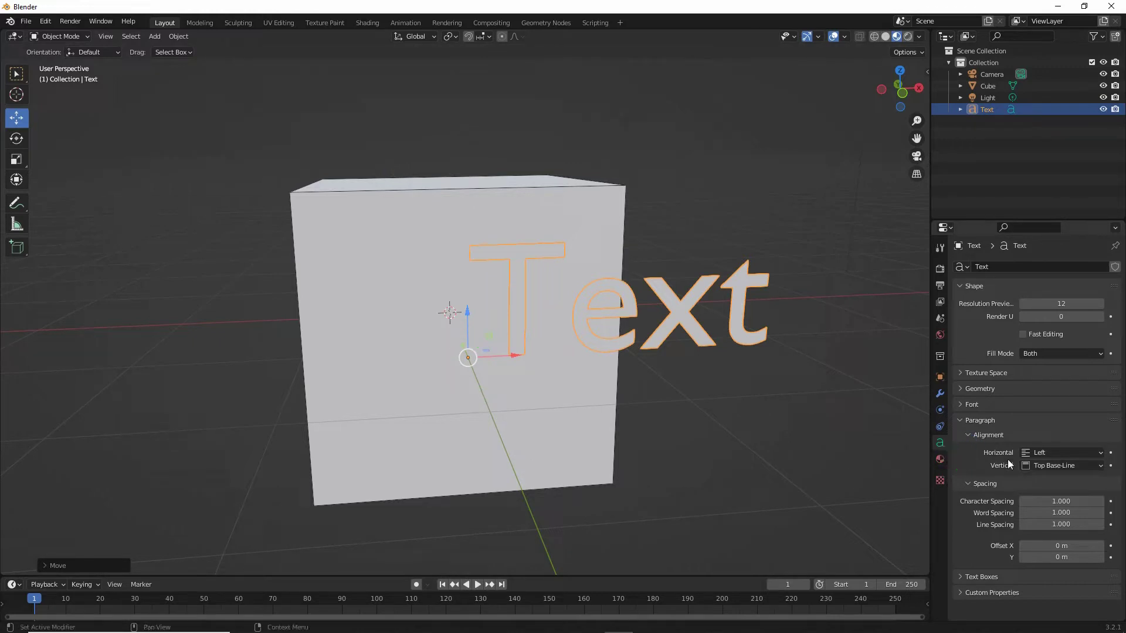
{"action": "left_click", "coordinate": [1045, 453]}
{"action": "left_click", "coordinate": [1037, 480]}
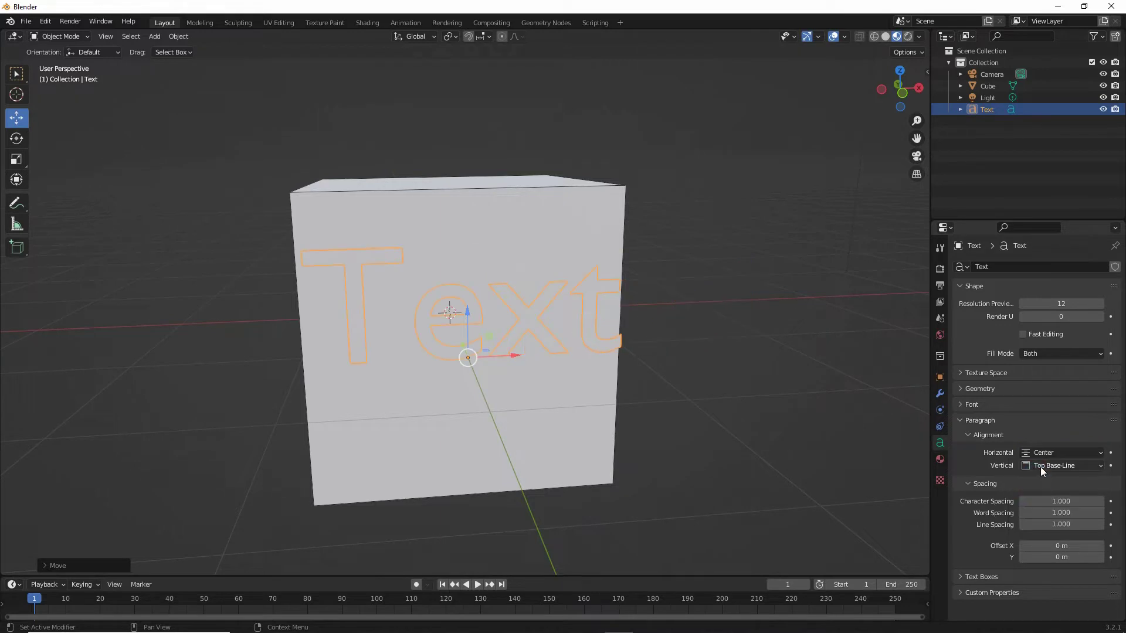
{"action": "left_click", "coordinate": [1040, 467]}
{"action": "left_click", "coordinate": [1037, 494]}
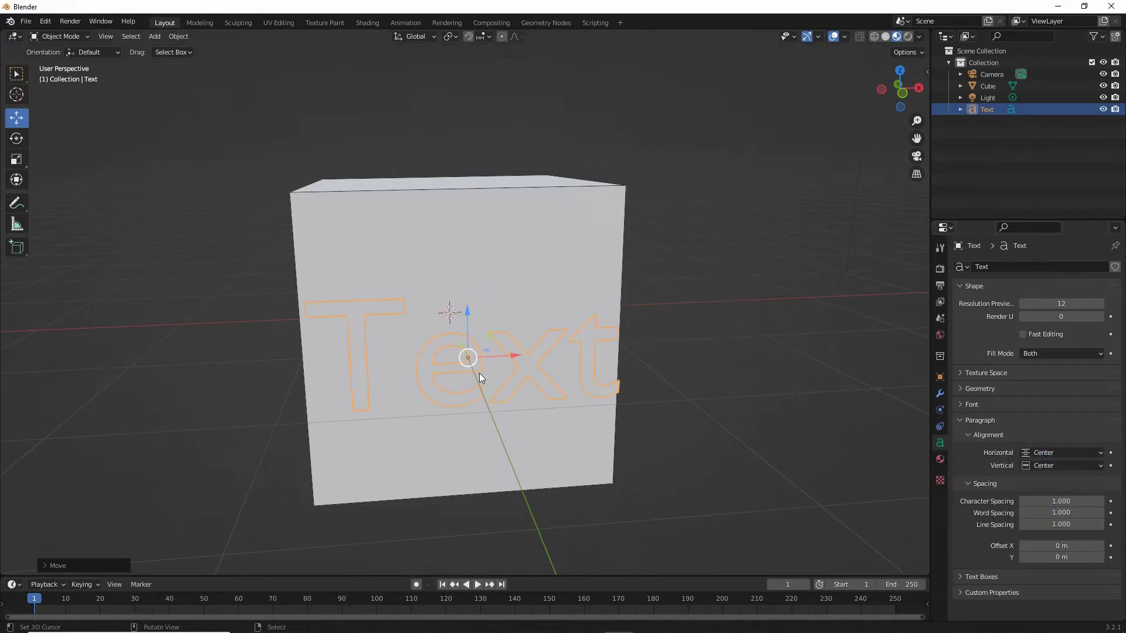
{"action": "mouse_move", "coordinate": [472, 392]}
{"action": "middle_mouse_down"}
{"action": "mouse_move", "coordinate": [453, 371]}
{"action": "mouse_move", "coordinate": [478, 378]}
{"action": "middle_mouse_up"}
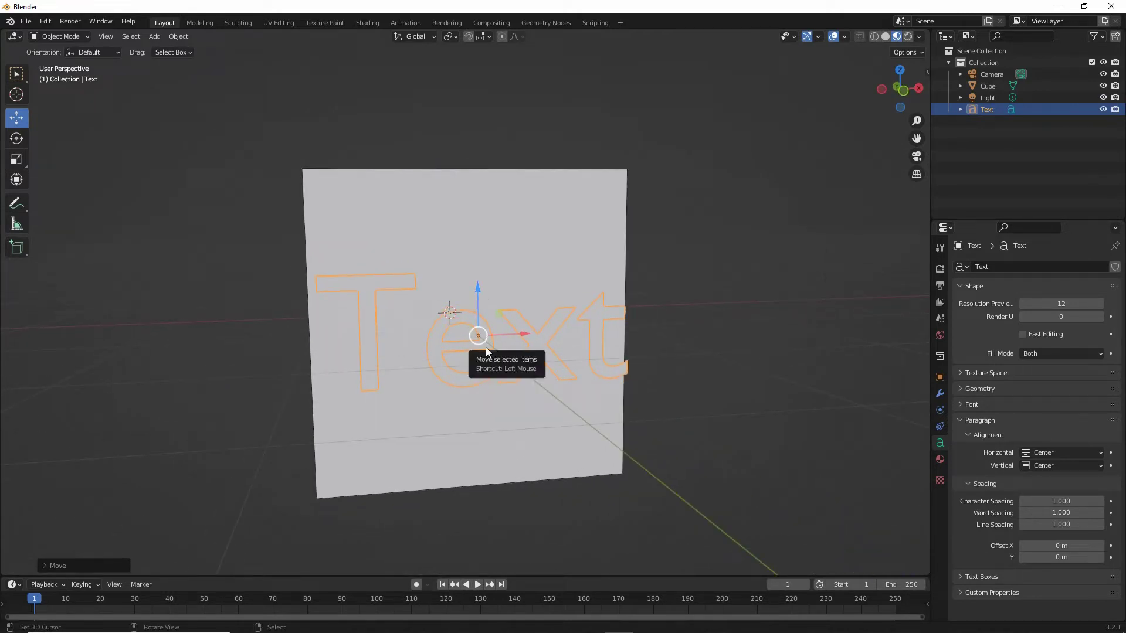
Step: Load Agency FB Bold from the Windows fonts folder as the text's regular font
{"action": "left_click", "coordinate": [962, 406]}
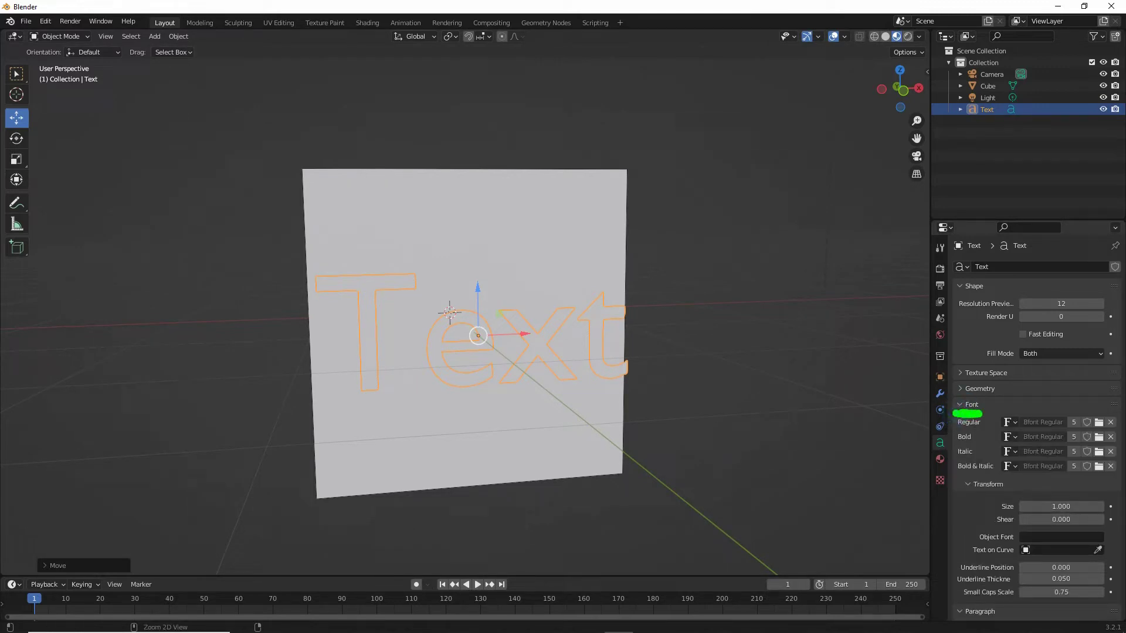
{"action": "mouse_move", "coordinate": [1106, 412]}
{"action": "left_mouse_down"}
{"action": "mouse_move", "coordinate": [1092, 418]}
{"action": "mouse_move", "coordinate": [1107, 411]}
{"action": "mouse_move", "coordinate": [1098, 405]}
{"action": "left_mouse_up"}
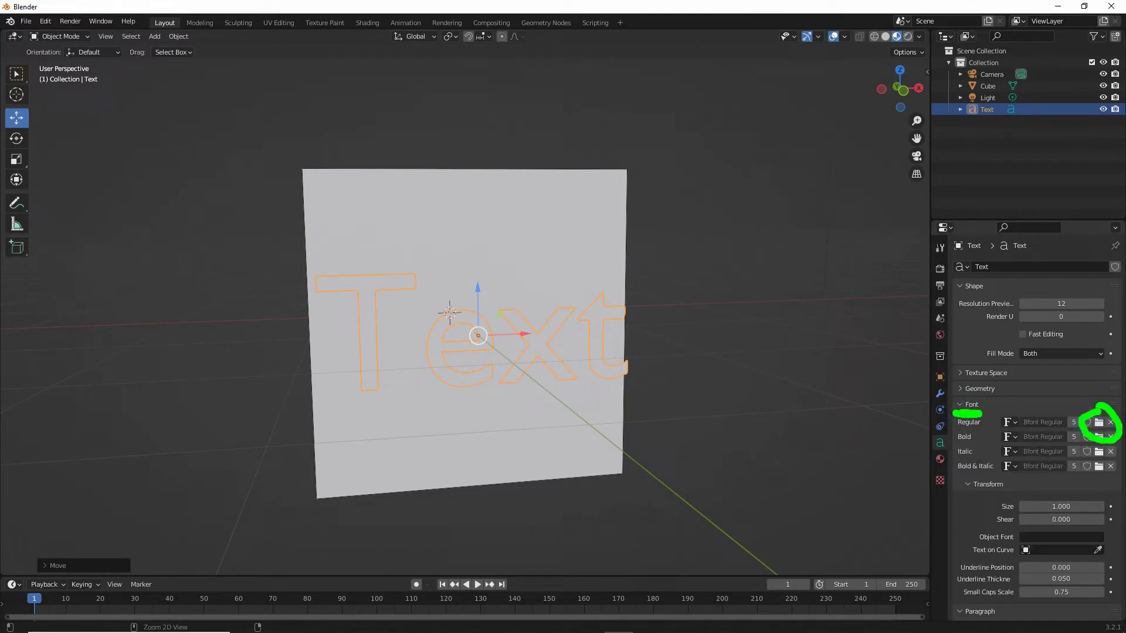
{"action": "left_click", "coordinate": [1098, 422]}
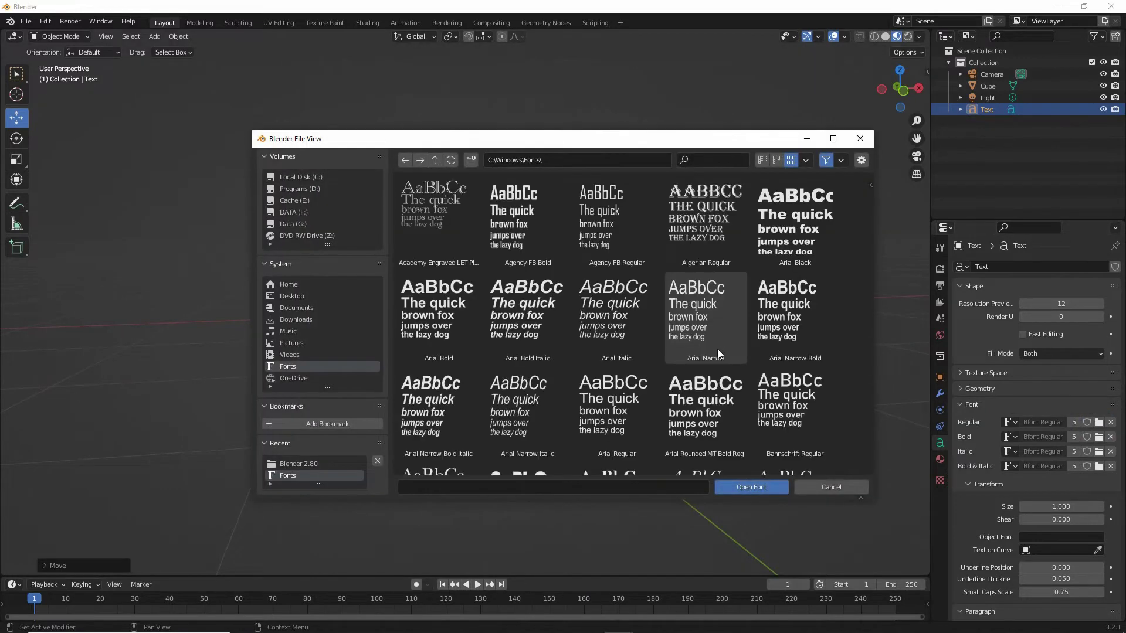
{"action": "left_click", "coordinate": [516, 213]}
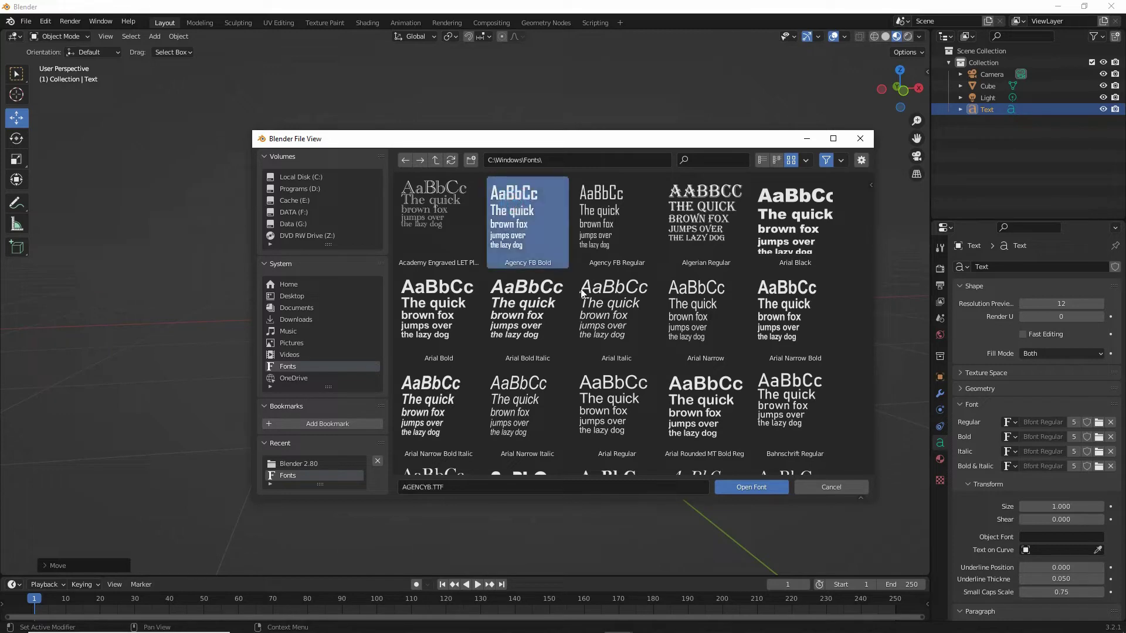
{"action": "left_click", "coordinate": [762, 491]}
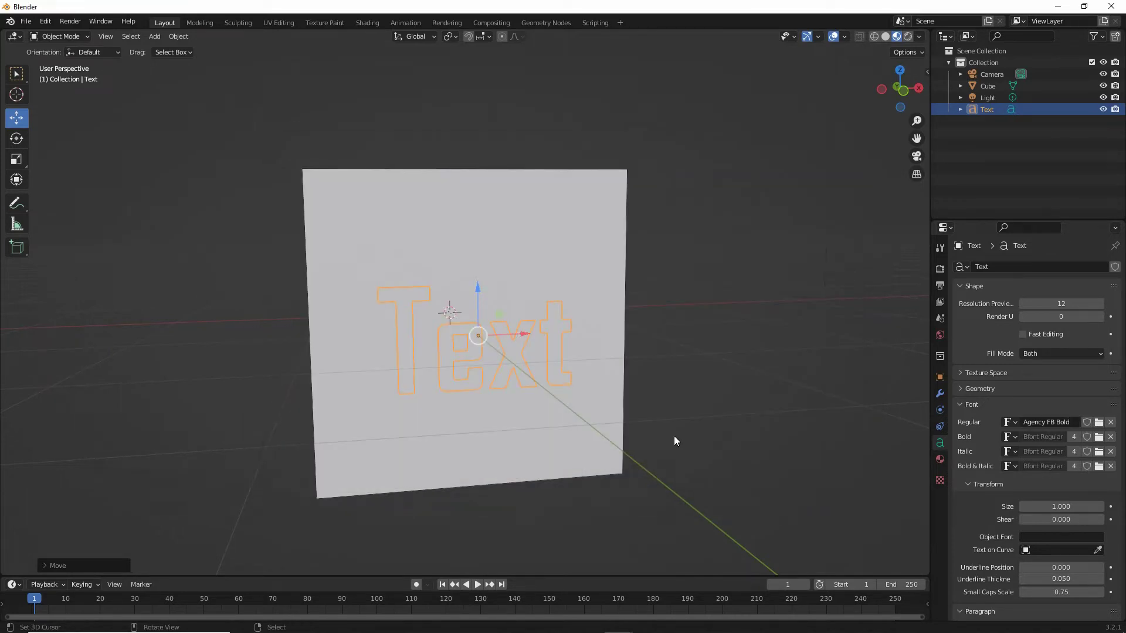
Step: Replace the text's content with WARNING in Edit Mode and return to Object Mode
{"action": "middle_click_drag", "start_coordinate": [548, 377], "coordinate": [584, 375]}
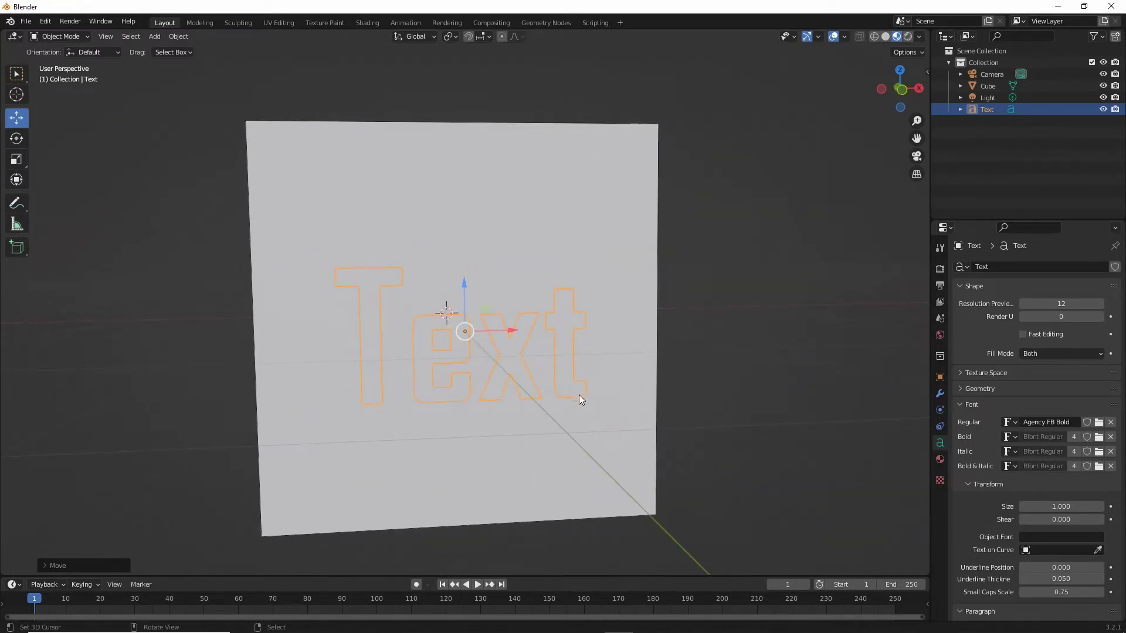
{"action": "left_click", "coordinate": [58, 37]}
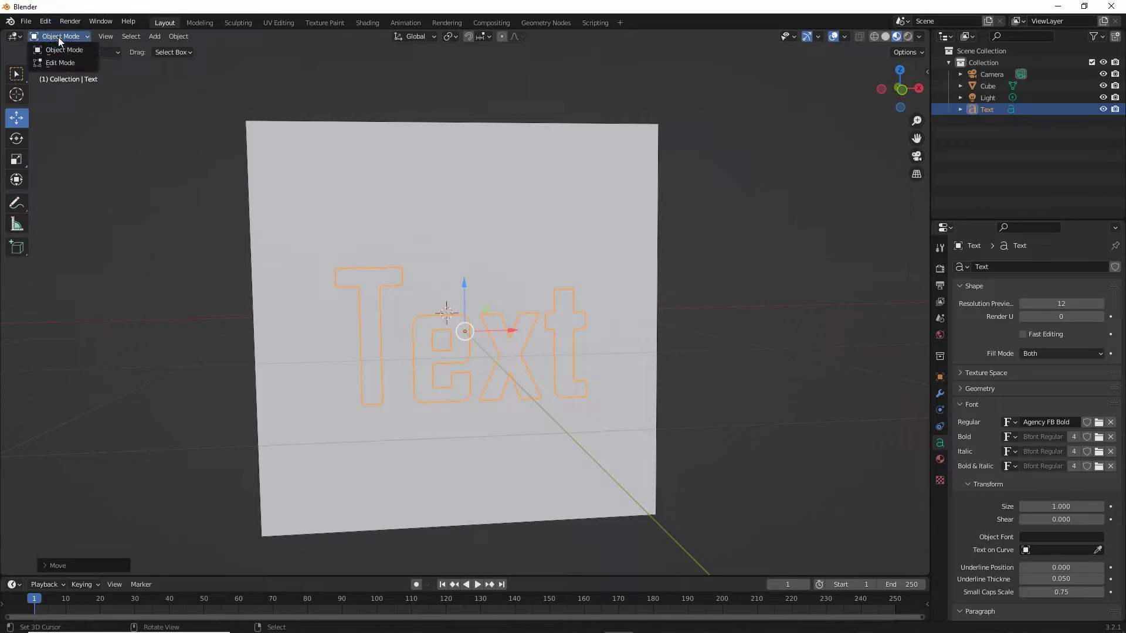
{"action": "left_click", "coordinate": [58, 64]}
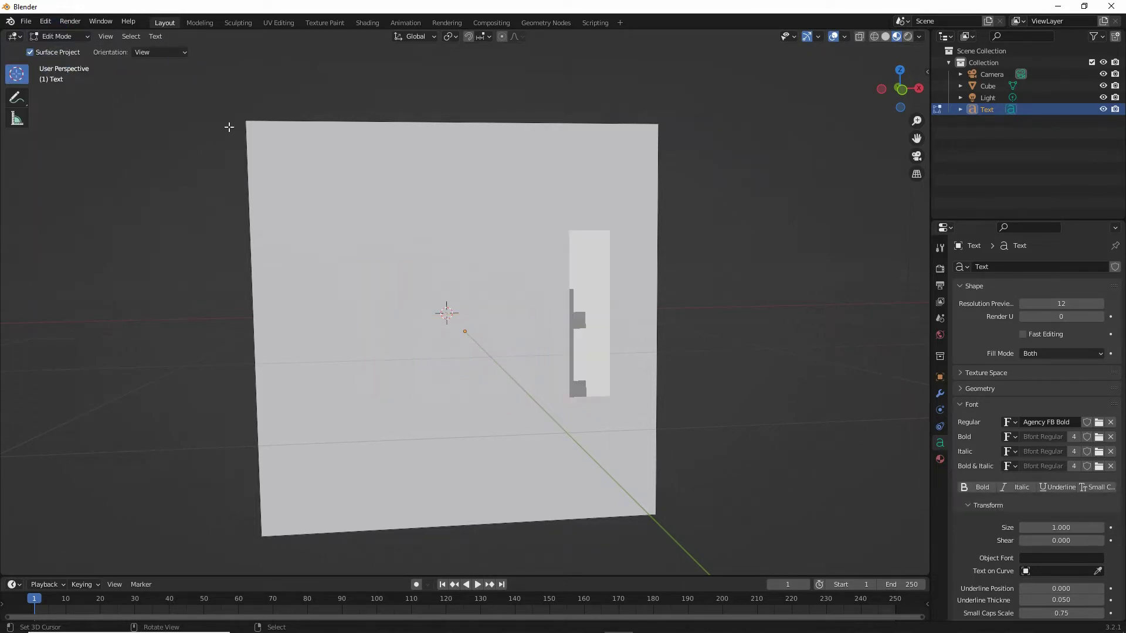
{"action": "key", "text": "BackSpace"}
{"action": "key", "text": "BackSpace"}
{"action": "key", "text": "BackSpace"}
{"action": "key", "text": "BackSpace"}
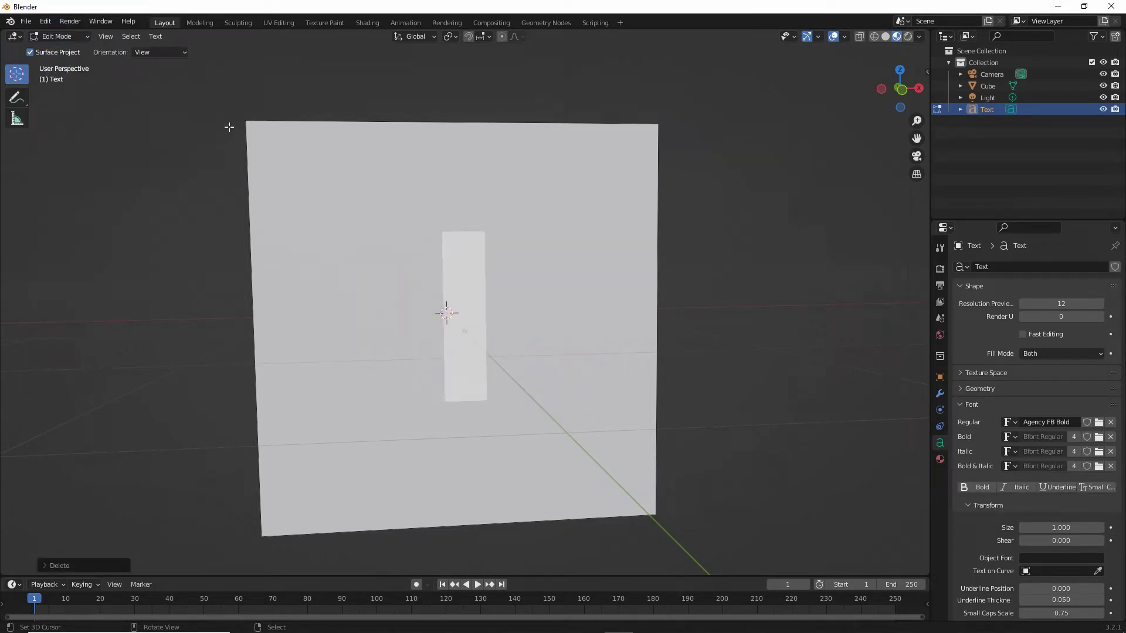
{"action": "type", "text": "WORKING"}
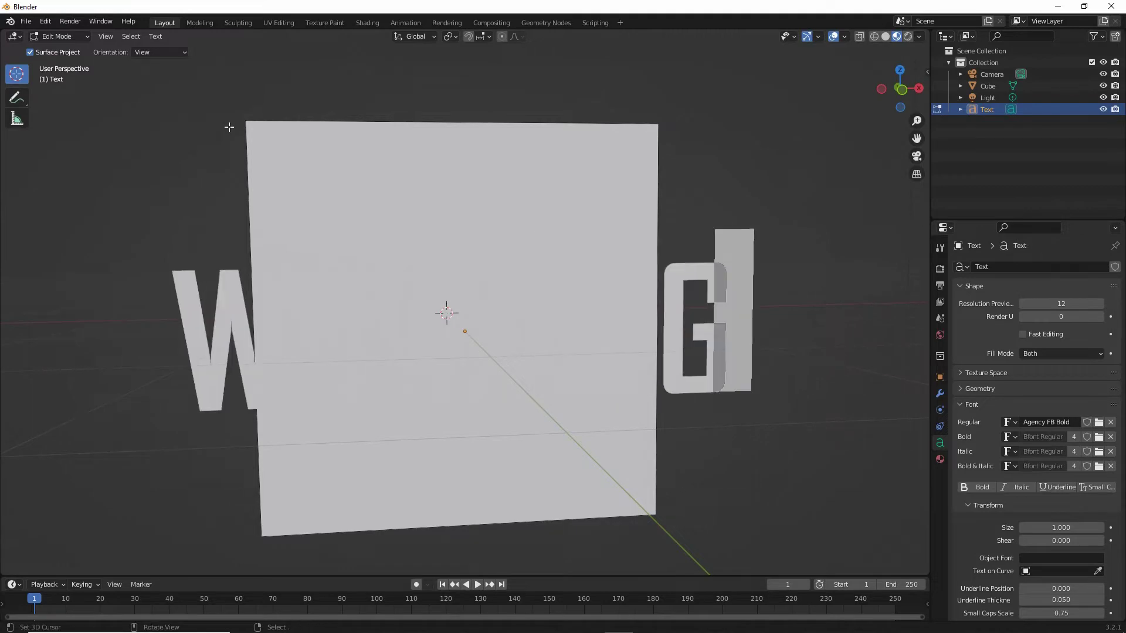
{"action": "left_click", "coordinate": [59, 37]}
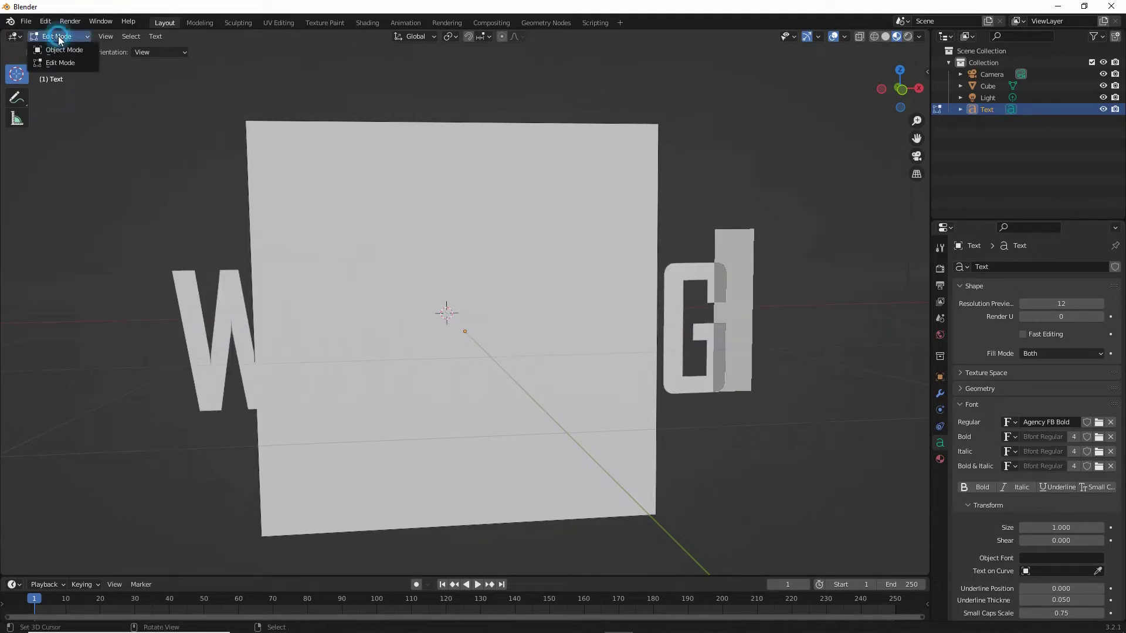
{"action": "left_click", "coordinate": [56, 51]}
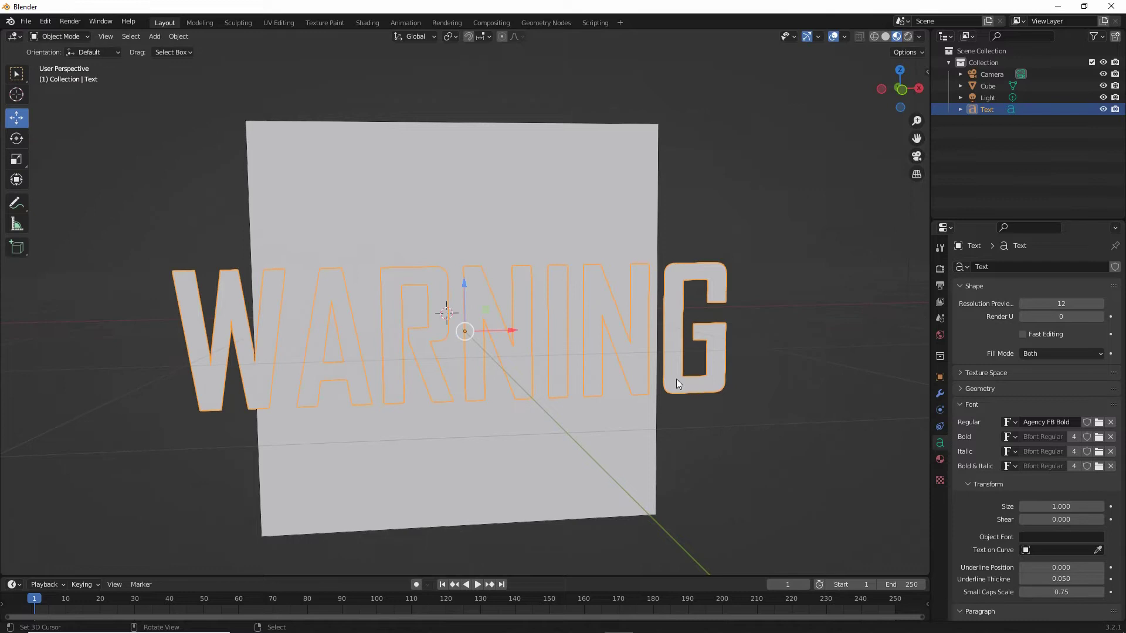
Step: Scale the WARNING text down uniformly so it fits within the cube's front face
{"action": "scroll", "coordinate": [677, 384], "scroll_direction": "up", "scroll_amount": 1, "text": "ctrl"}
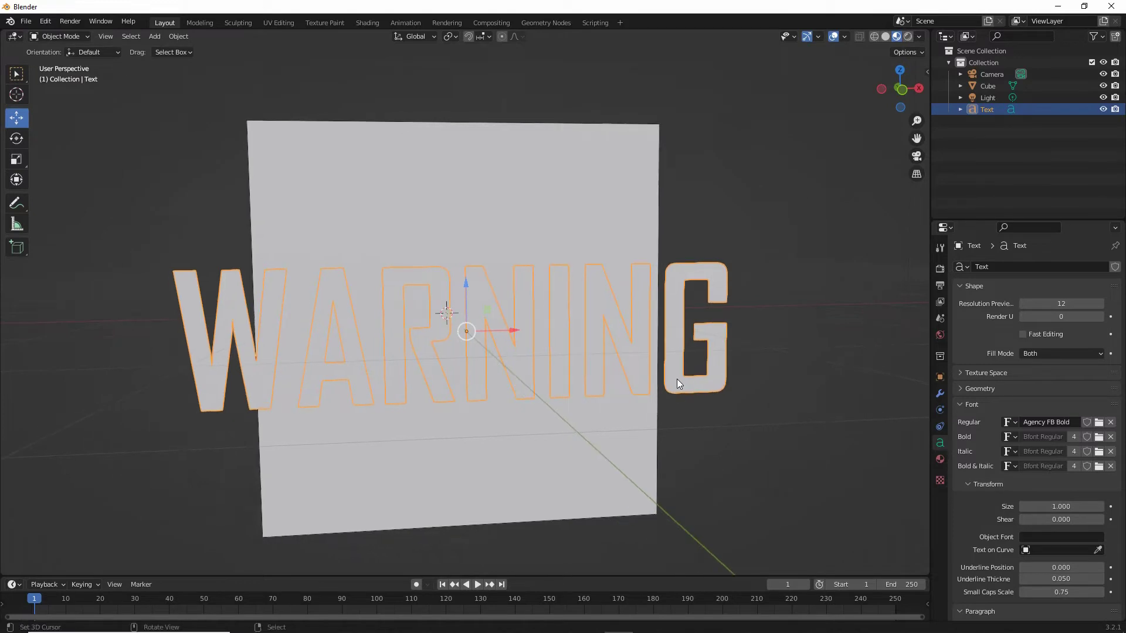
{"action": "left_click", "coordinate": [17, 159]}
{"action": "left_click_drag", "start_coordinate": [481, 368], "coordinate": [473, 361]}
{"action": "mouse_move", "coordinate": [465, 401]}
{"action": "middle_mouse_down"}
{"action": "mouse_move", "coordinate": [555, 414]}
{"action": "mouse_move", "coordinate": [483, 407]}
{"action": "middle_mouse_up"}
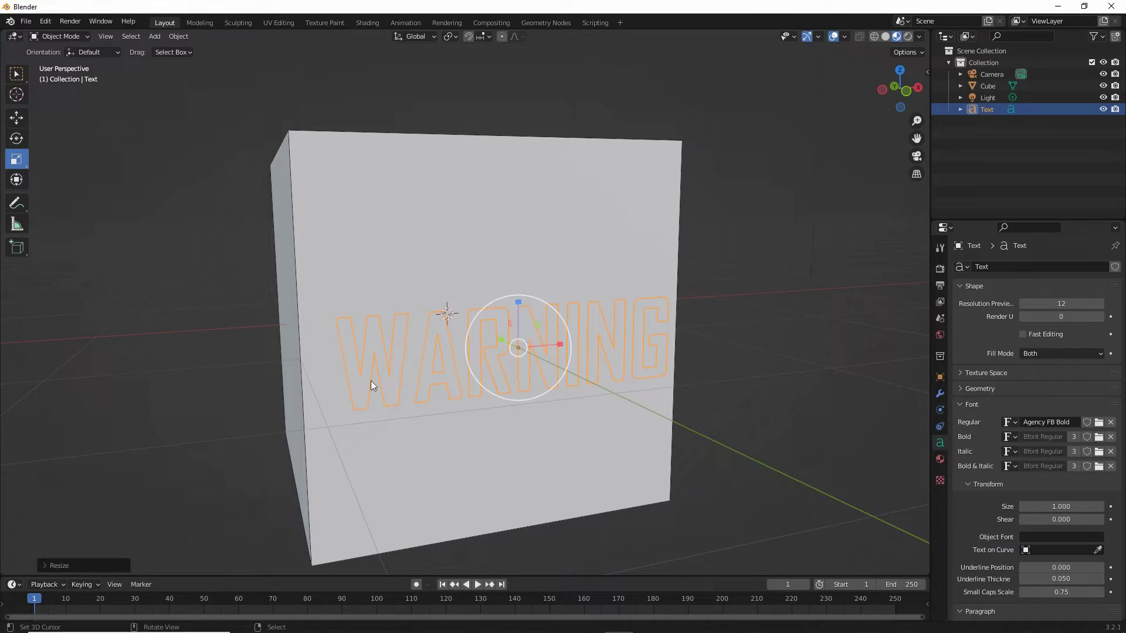
Step: Convert the WARNING text to a mesh with Keep Original enabled
{"action": "left_click", "coordinate": [354, 368]}
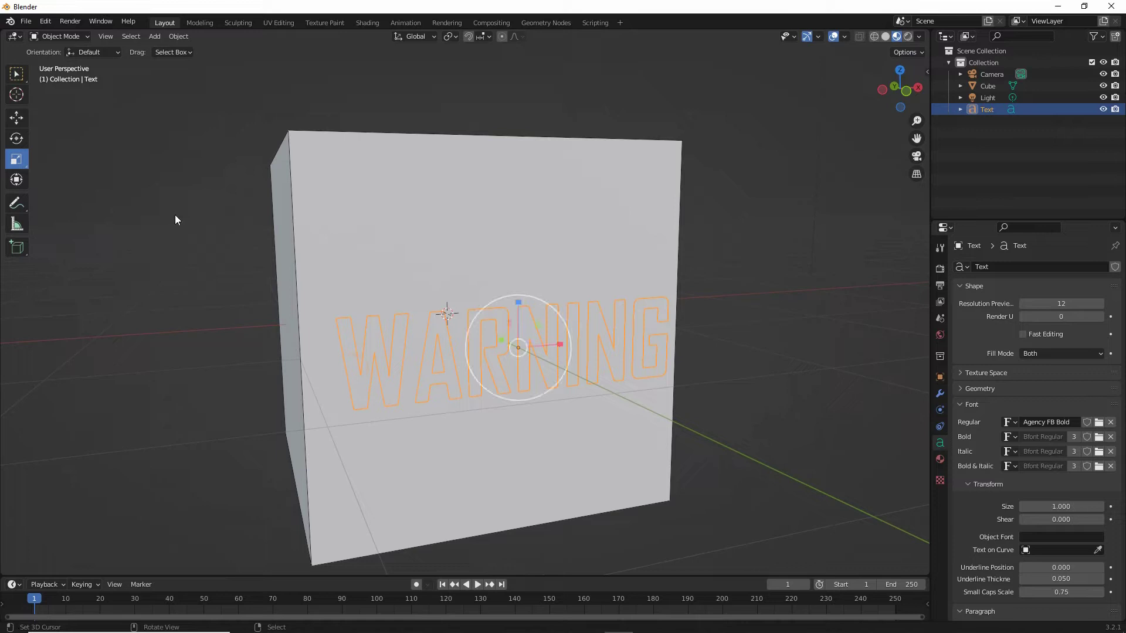
{"action": "left_click", "coordinate": [179, 37]}
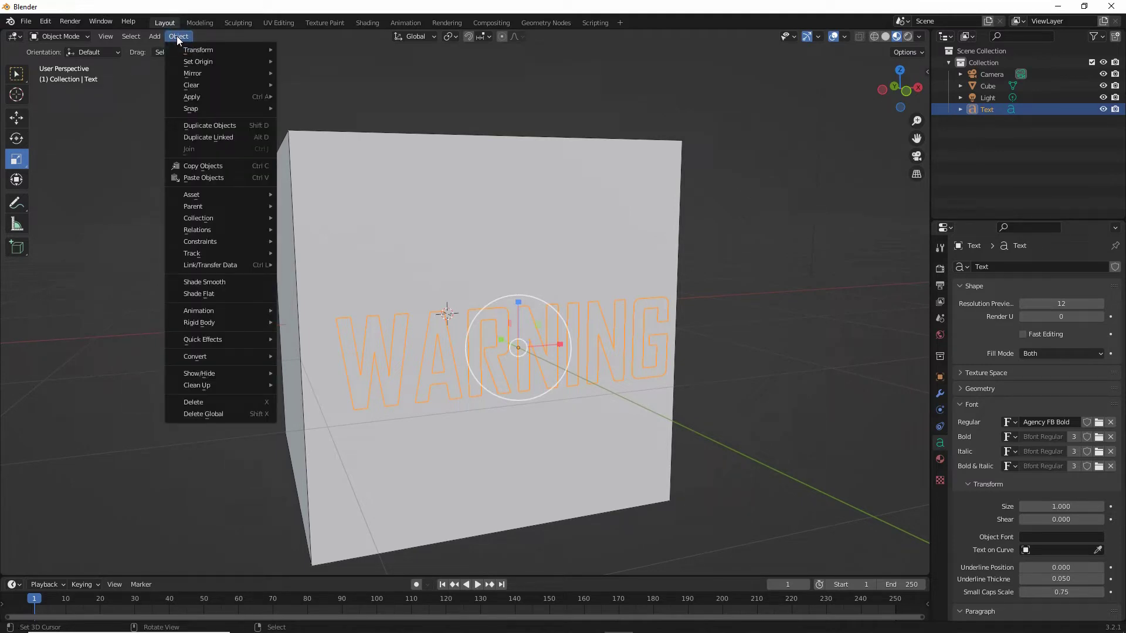
{"action": "mouse_move", "coordinate": [189, 359]}
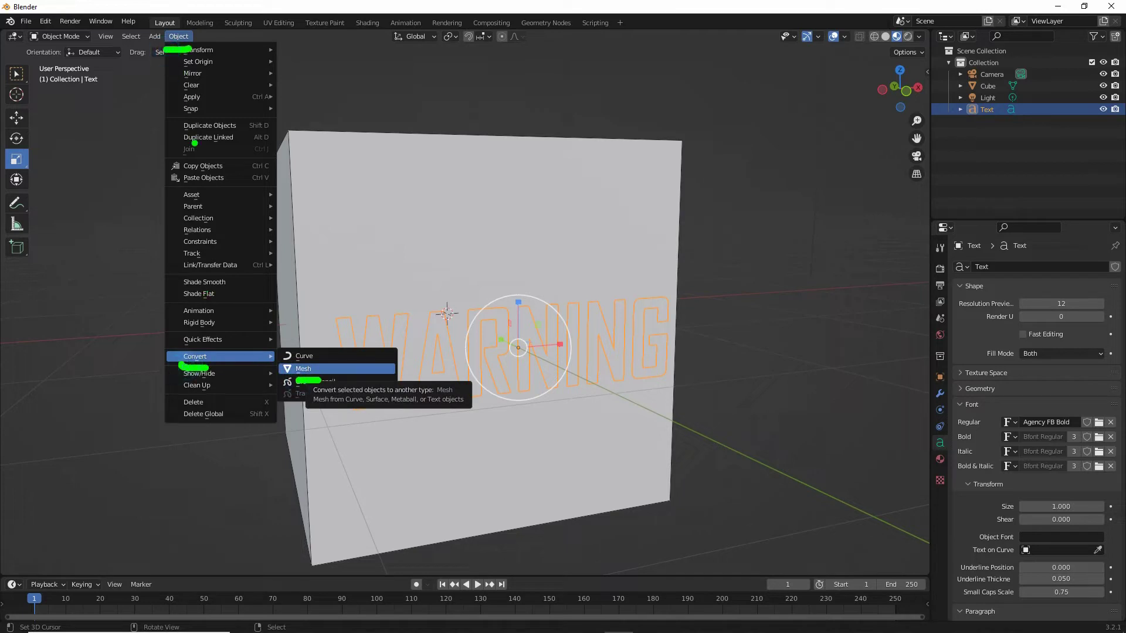
{"action": "left_click", "coordinate": [305, 371]}
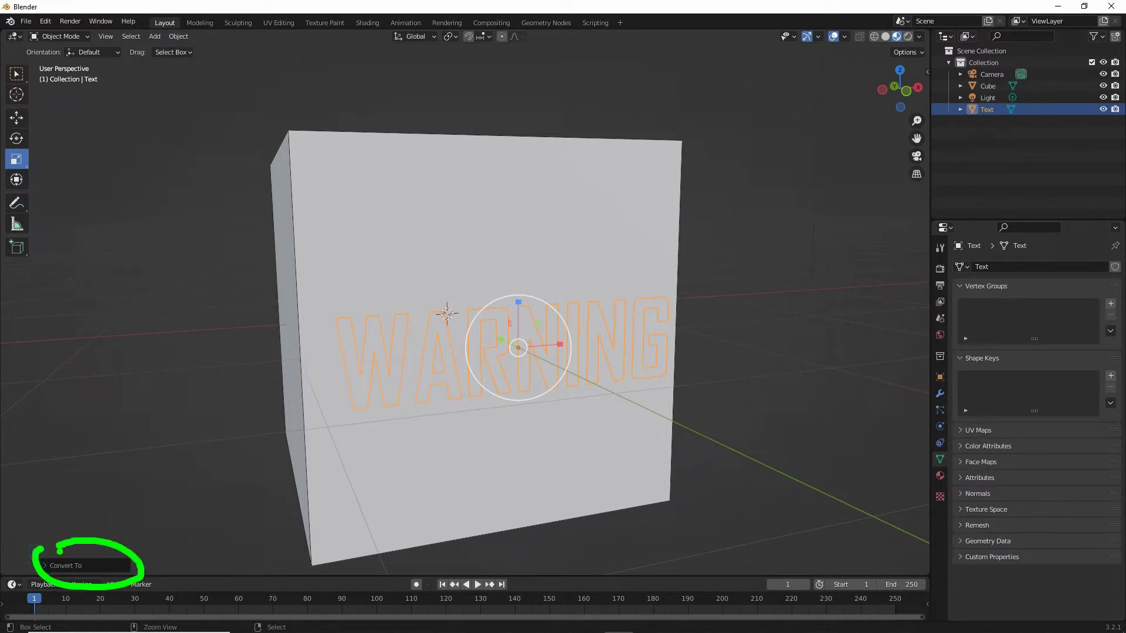
{"action": "left_click", "coordinate": [46, 566]}
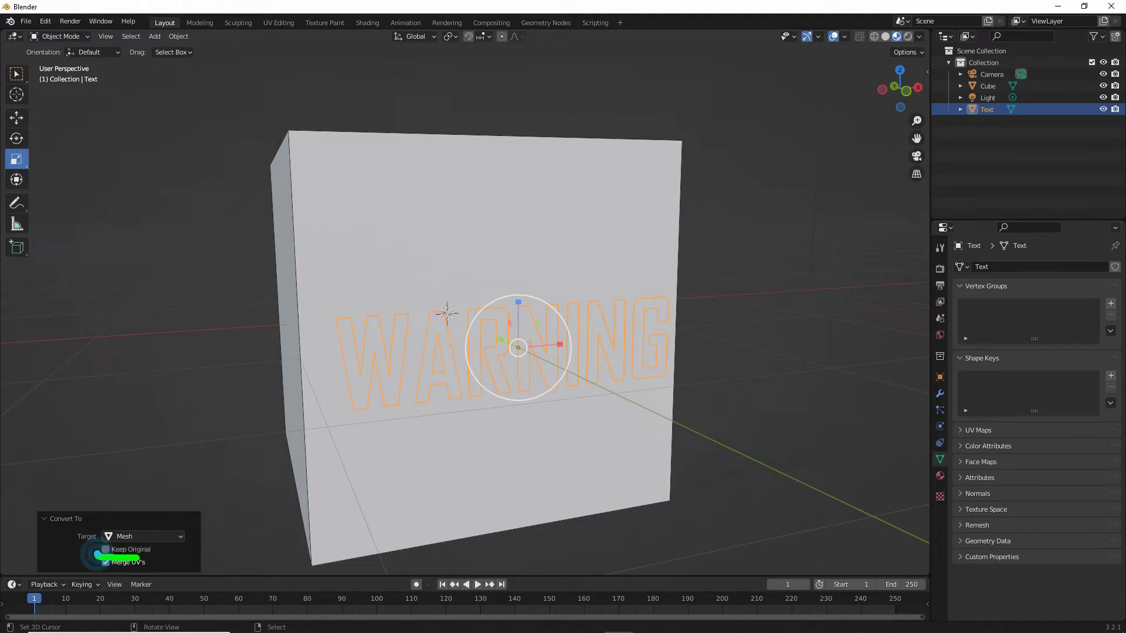
{"action": "left_click", "coordinate": [117, 550]}
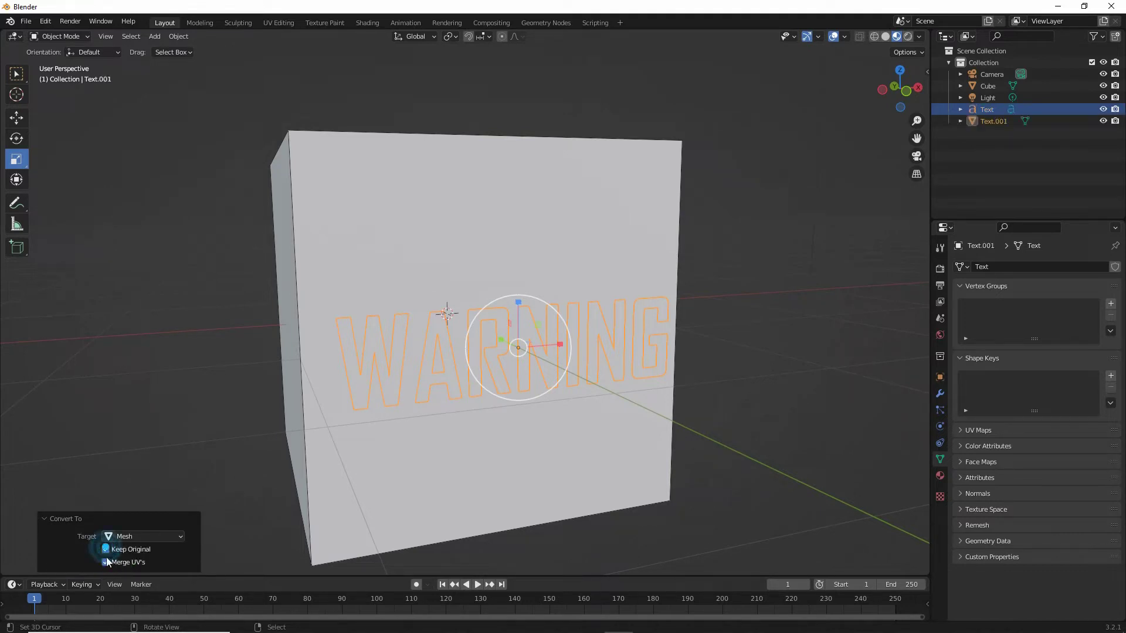
{"action": "left_click", "coordinate": [137, 538]}
{"action": "left_click", "coordinate": [131, 564]}
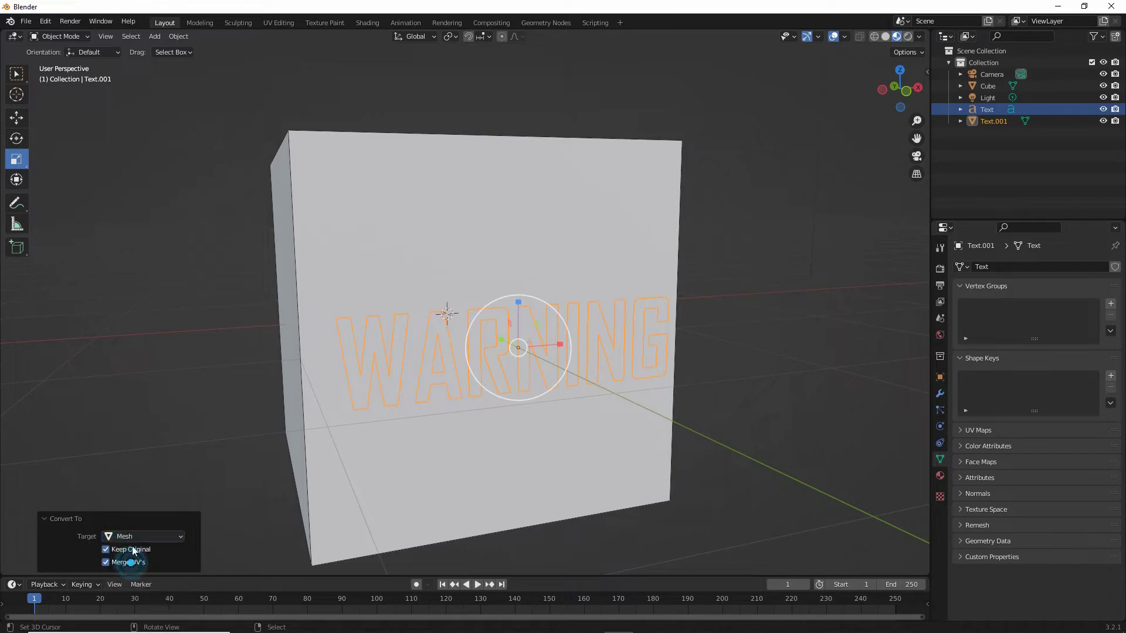
Step: Hide the original Text object in the viewport, leaving the mesh copy shown
{"action": "key", "text": "ctrl+2"}
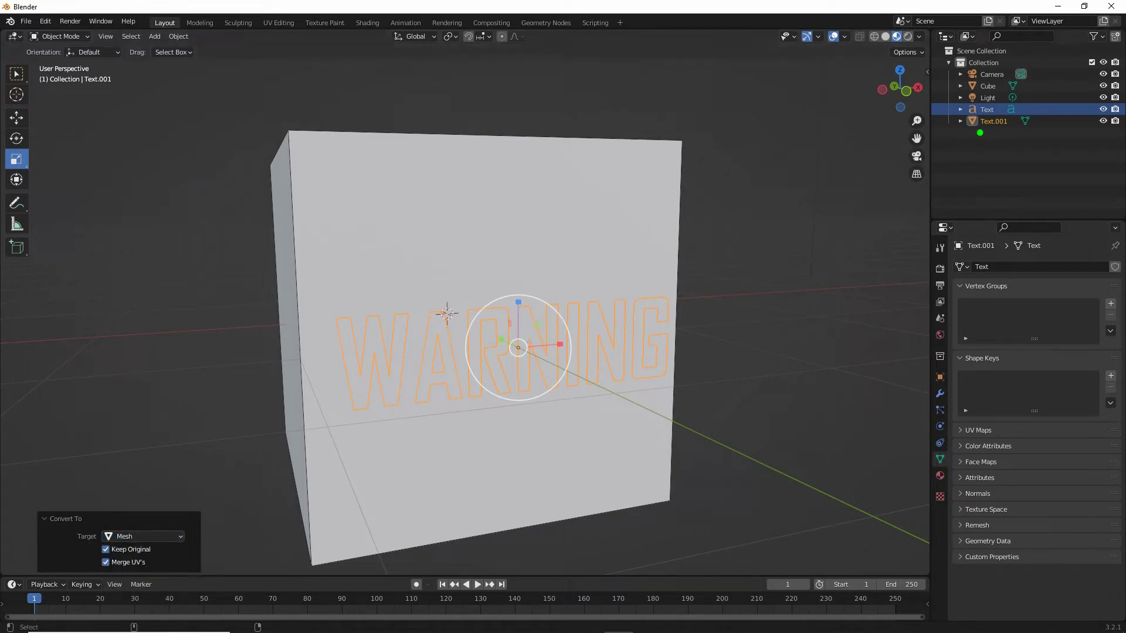
{"action": "mouse_move", "coordinate": [965, 134]}
{"action": "left_mouse_down"}
{"action": "mouse_move", "coordinate": [1006, 133]}
{"action": "mouse_move", "coordinate": [1001, 119]}
{"action": "left_mouse_up"}
{"action": "left_click", "coordinate": [1103, 110]}
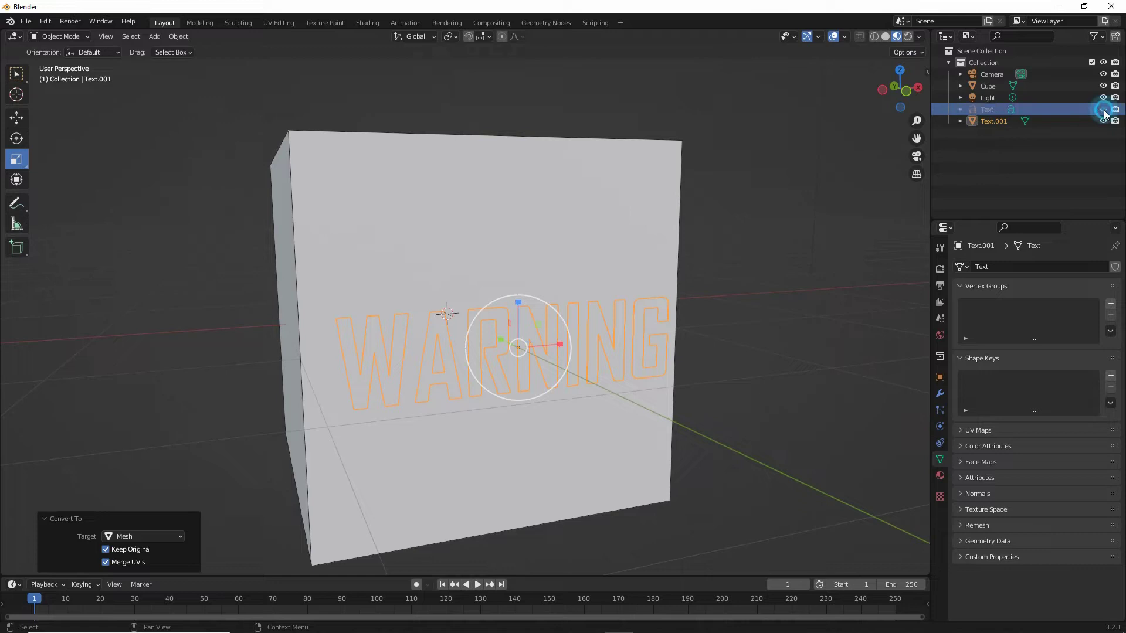
Step: Add a Solidify modifier to the converted WARNING mesh
{"action": "left_click", "coordinate": [991, 122]}
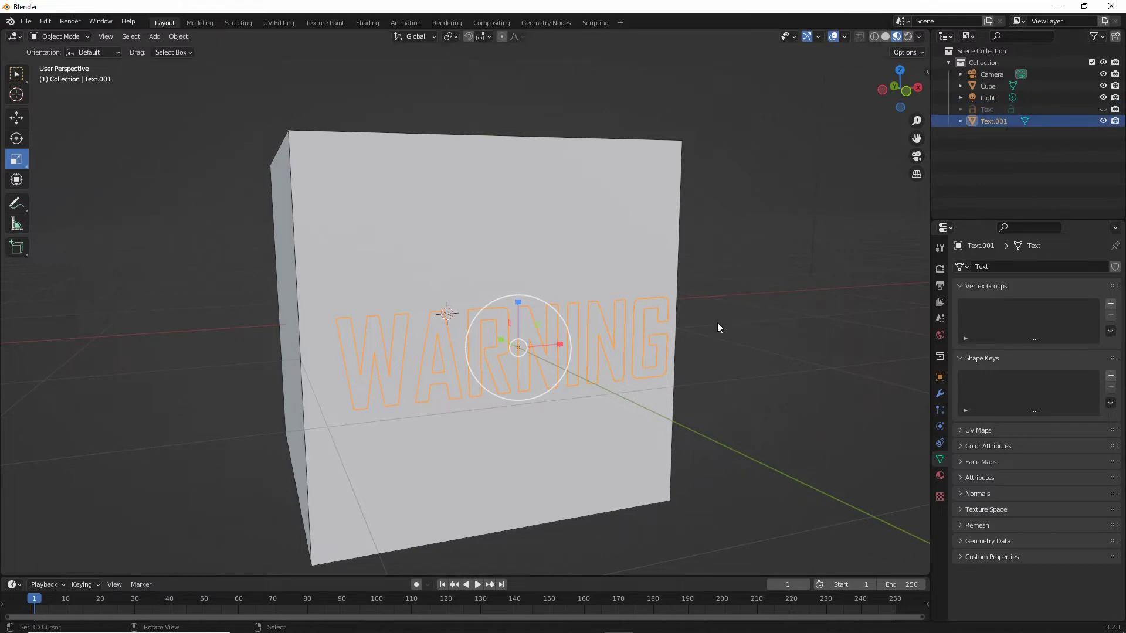
{"action": "mouse_move", "coordinate": [720, 327]}
{"action": "middle_mouse_down"}
{"action": "mouse_move", "coordinate": [796, 325]}
{"action": "mouse_move", "coordinate": [730, 328]}
{"action": "middle_mouse_up"}
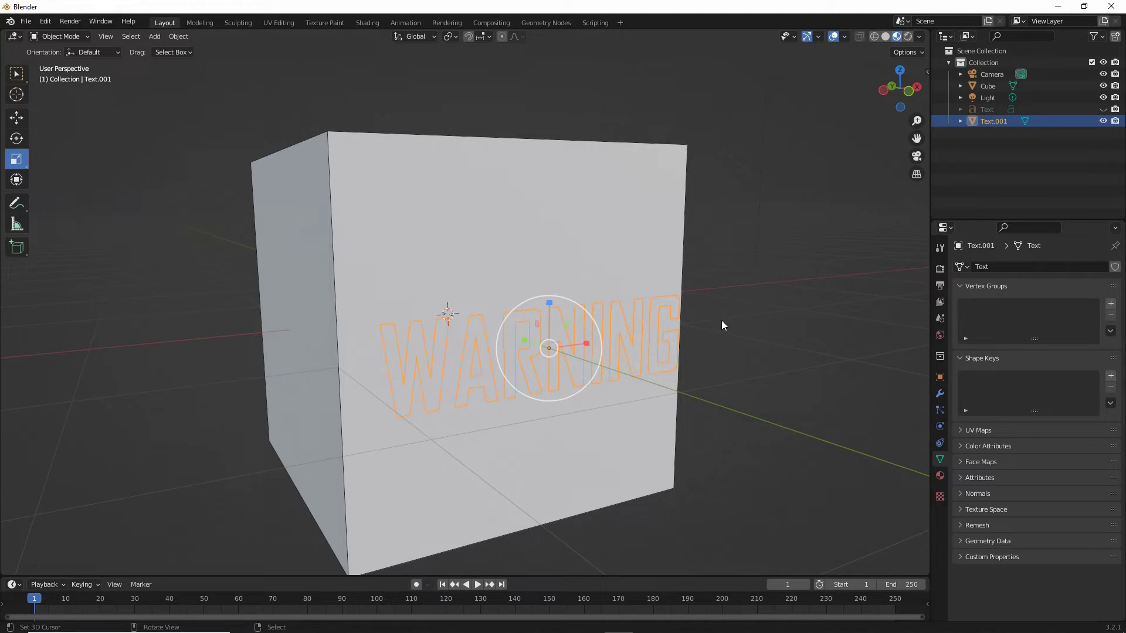
{"action": "mouse_move", "coordinate": [942, 380]}
{"action": "left_mouse_down"}
{"action": "mouse_move", "coordinate": [964, 406]}
{"action": "mouse_move", "coordinate": [942, 376]}
{"action": "left_mouse_up"}
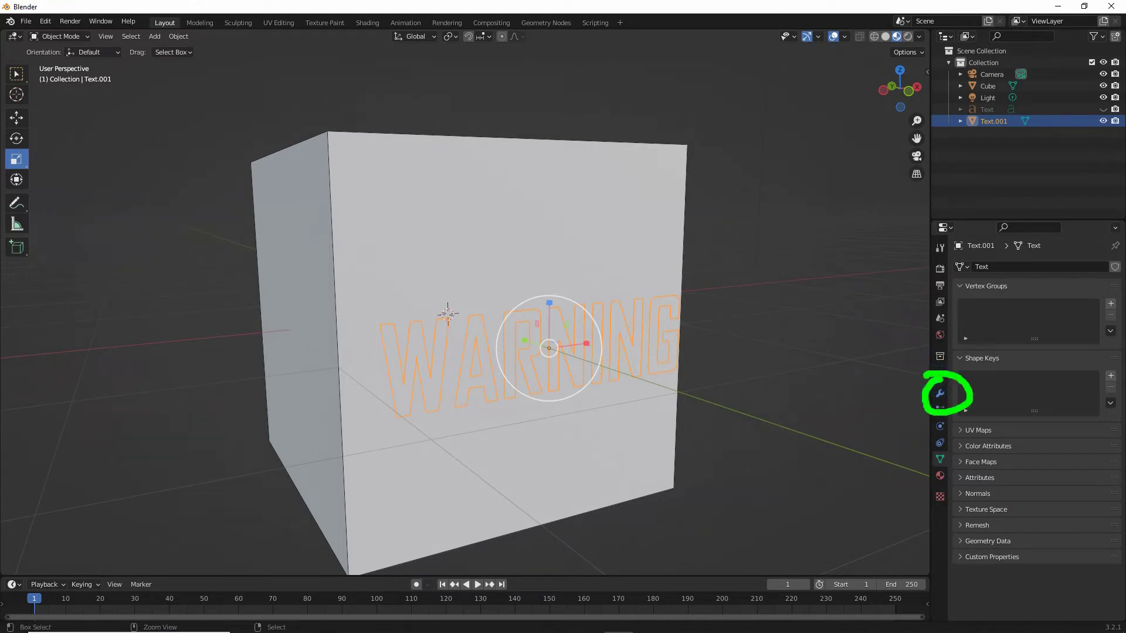
{"action": "left_click", "coordinate": [939, 394]}
{"action": "left_click", "coordinate": [1003, 267]}
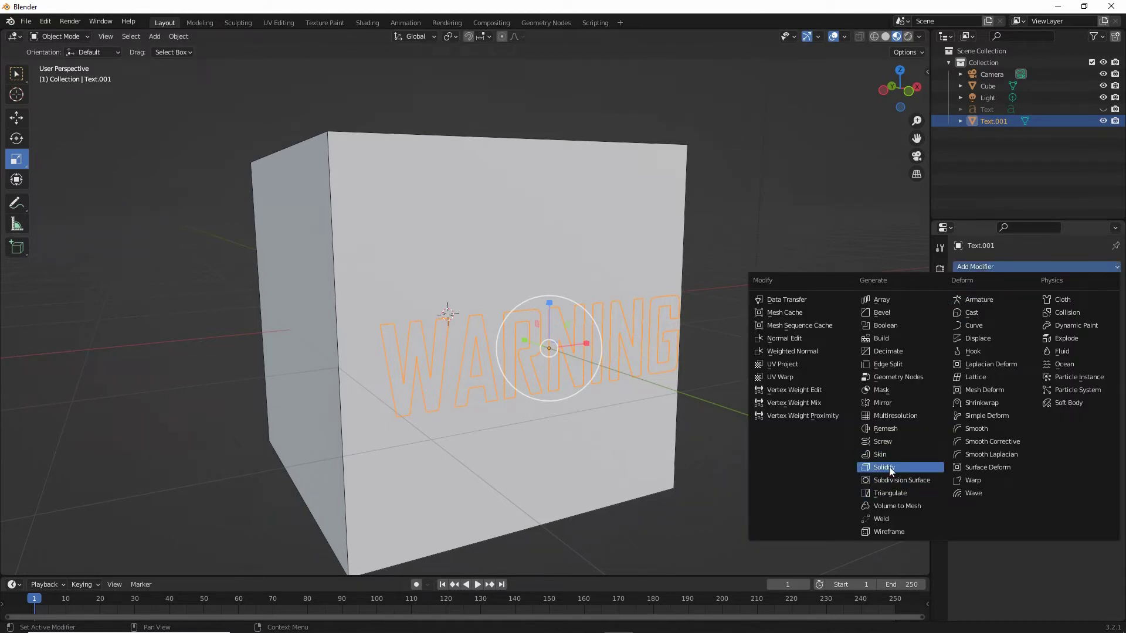
{"action": "mouse_move", "coordinate": [893, 480]}
{"action": "left_mouse_down"}
{"action": "mouse_move", "coordinate": [862, 480]}
{"action": "mouse_move", "coordinate": [912, 479]}
{"action": "left_mouse_up"}
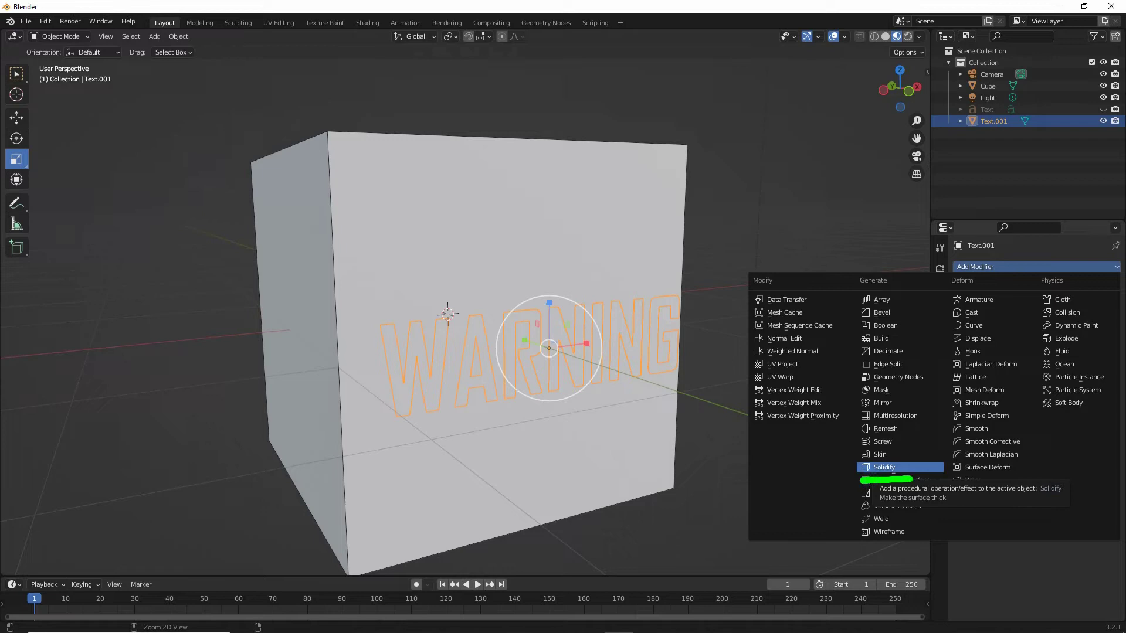
{"action": "left_click", "coordinate": [891, 472]}
Step: Set the Solidify modifier's thickness to 0.1 m to give the WARNING letters depth
{"action": "middle_click_drag", "start_coordinate": [544, 405], "coordinate": [572, 405]}
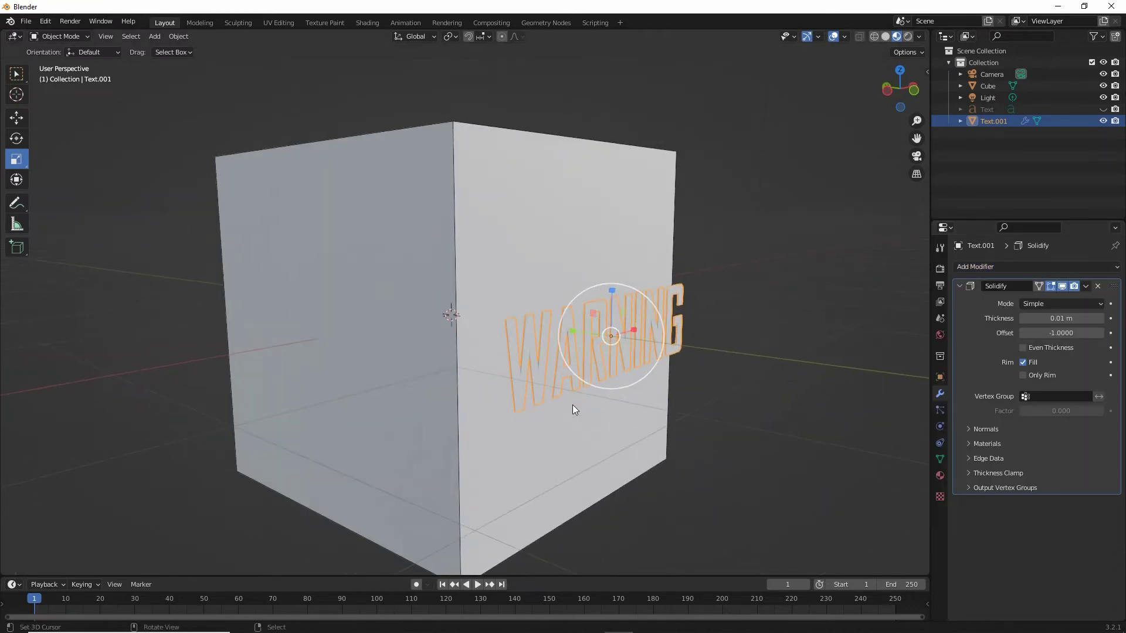
{"action": "scroll", "coordinate": [572, 404], "scroll_direction": "up", "scroll_amount": 3}
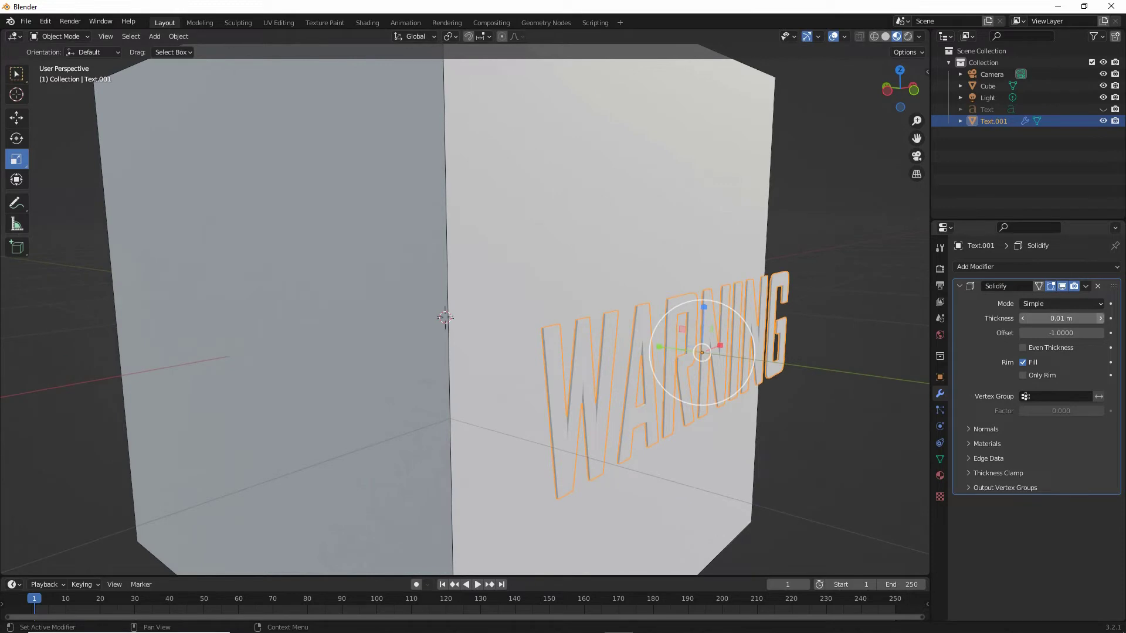
{"action": "left_click", "coordinate": [1101, 319]}
{"action": "left_click", "coordinate": [1101, 318]}
{"action": "left_click", "coordinate": [1101, 319]}
{"action": "left_click", "coordinate": [1101, 319]}
{"action": "left_click", "coordinate": [1101, 318]}
{"action": "left_click", "coordinate": [1101, 318]}
{"action": "left_click", "coordinate": [1101, 319]}
{"action": "left_click", "coordinate": [1100, 318]}
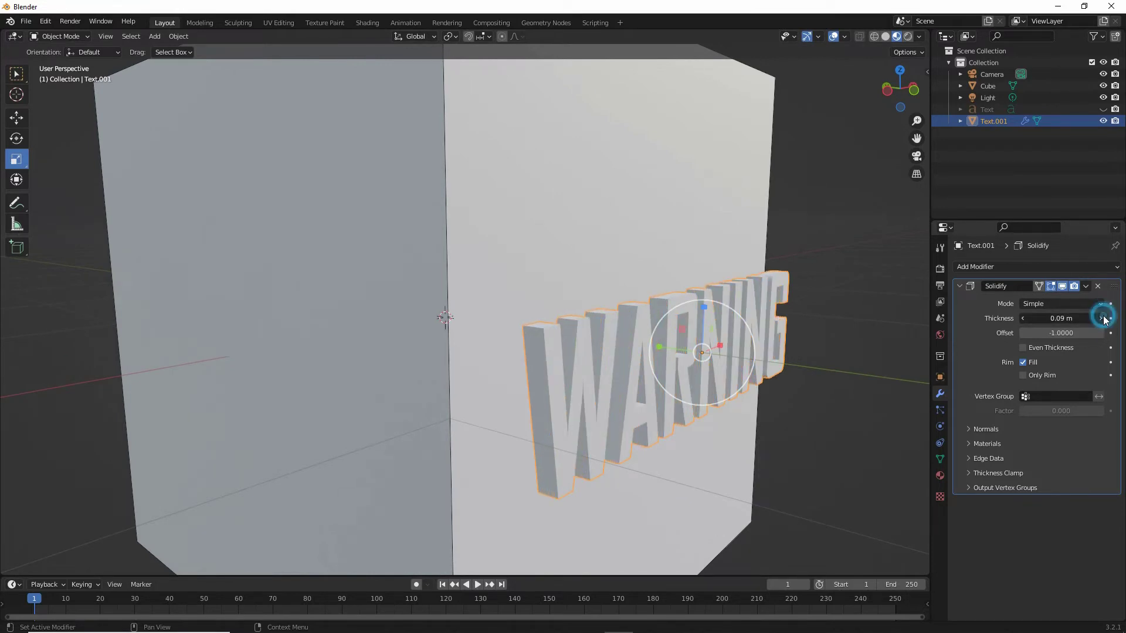
Step: Enable the Wireframe viewport display for the WARNING mesh so its topology shows
{"action": "left_click", "coordinate": [940, 379]}
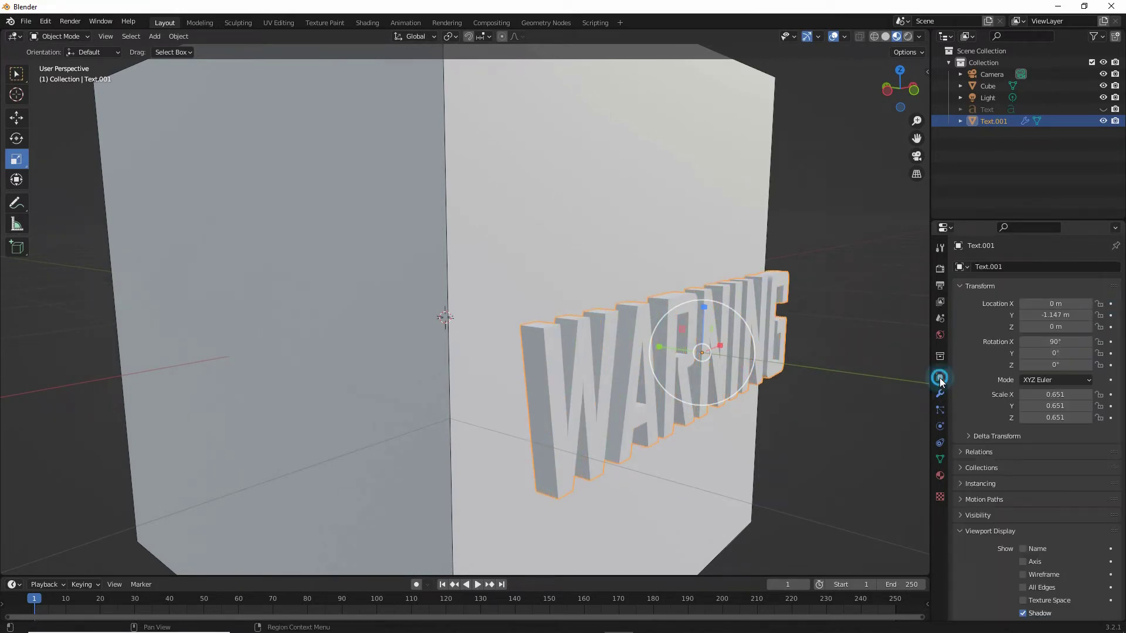
{"action": "left_click", "coordinate": [1023, 574]}
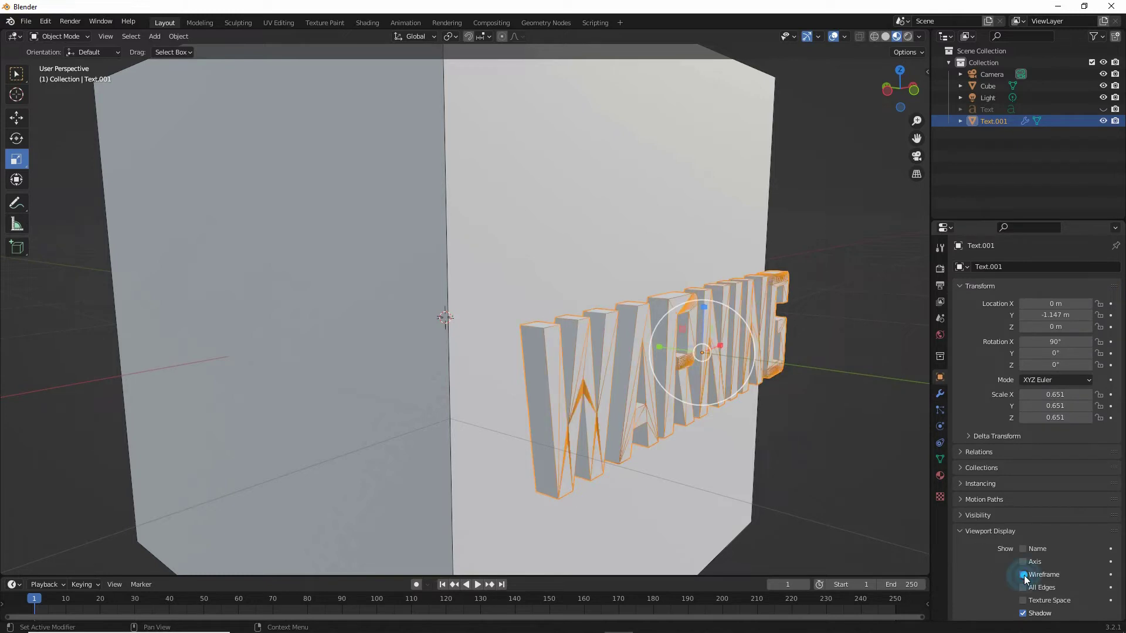
{"action": "scroll", "coordinate": [709, 460], "scroll_direction": "up", "scroll_amount": 3}
{"action": "middle_click_drag", "start_coordinate": [733, 461], "coordinate": [704, 463]}
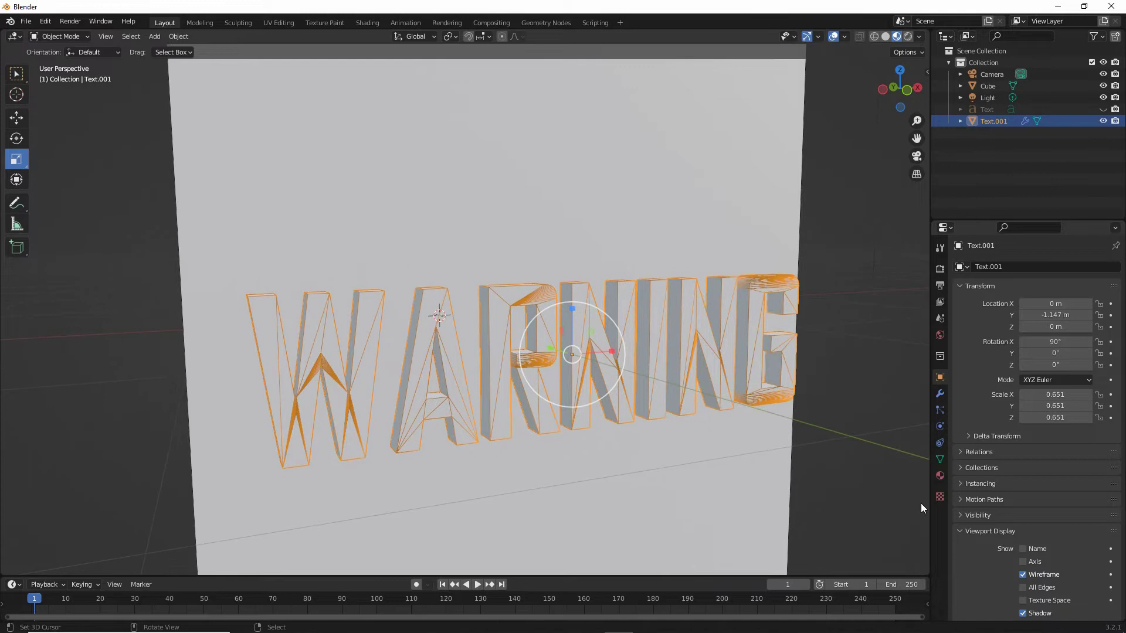
Step: Try a Decimate modifier in Planar mode on the WARNING mesh and remove it again
{"action": "left_click", "coordinate": [940, 393]}
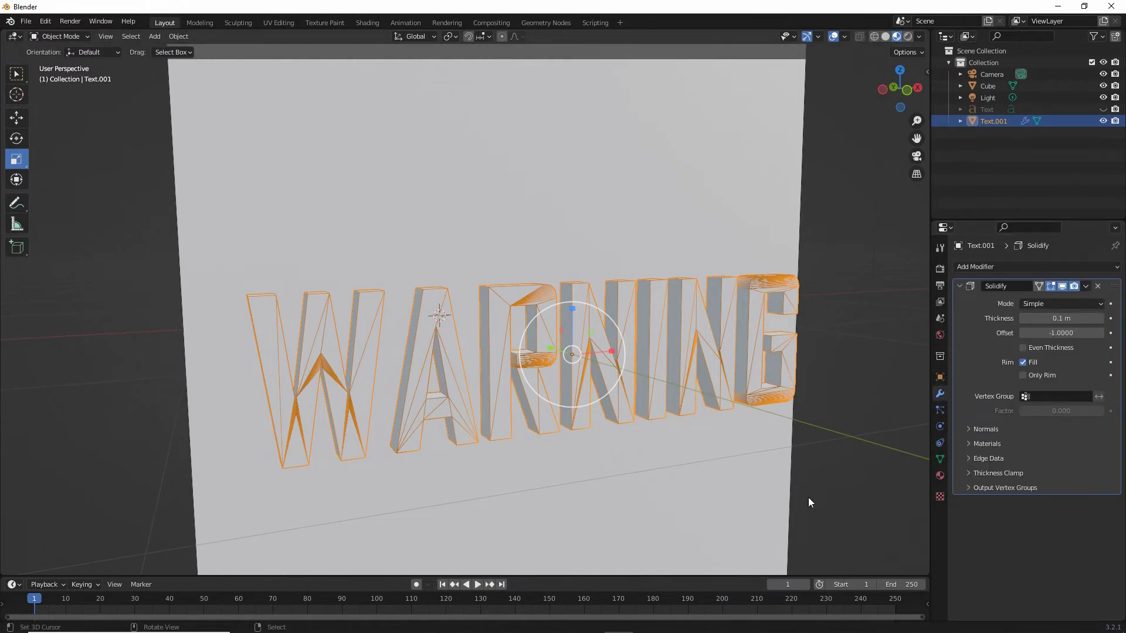
{"action": "left_click", "coordinate": [984, 267]}
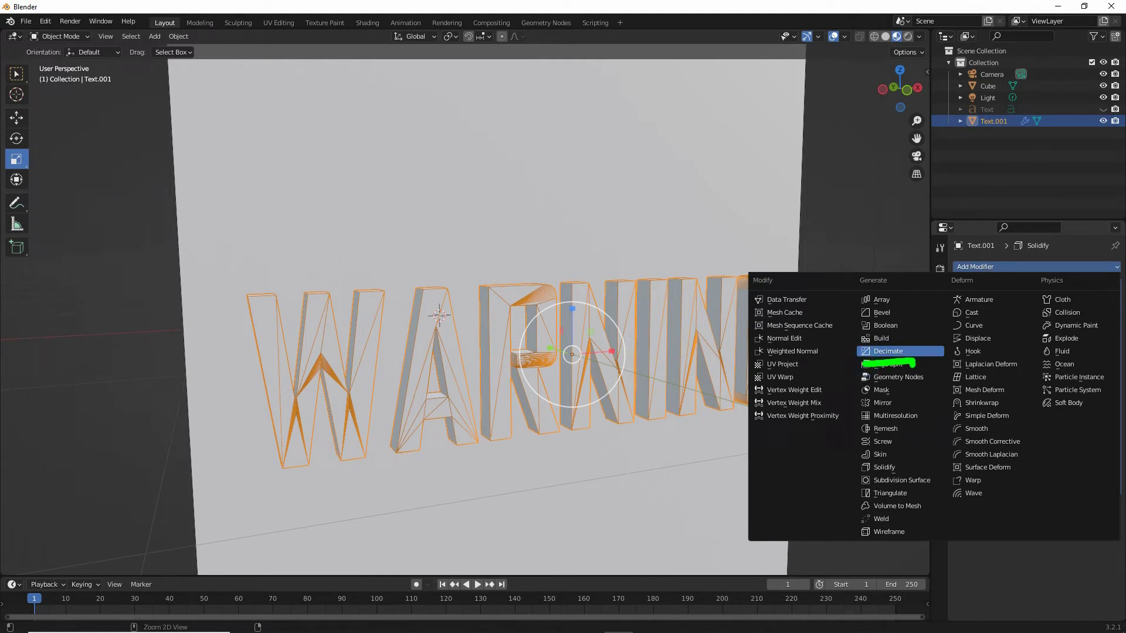
{"action": "left_click", "coordinate": [895, 352]}
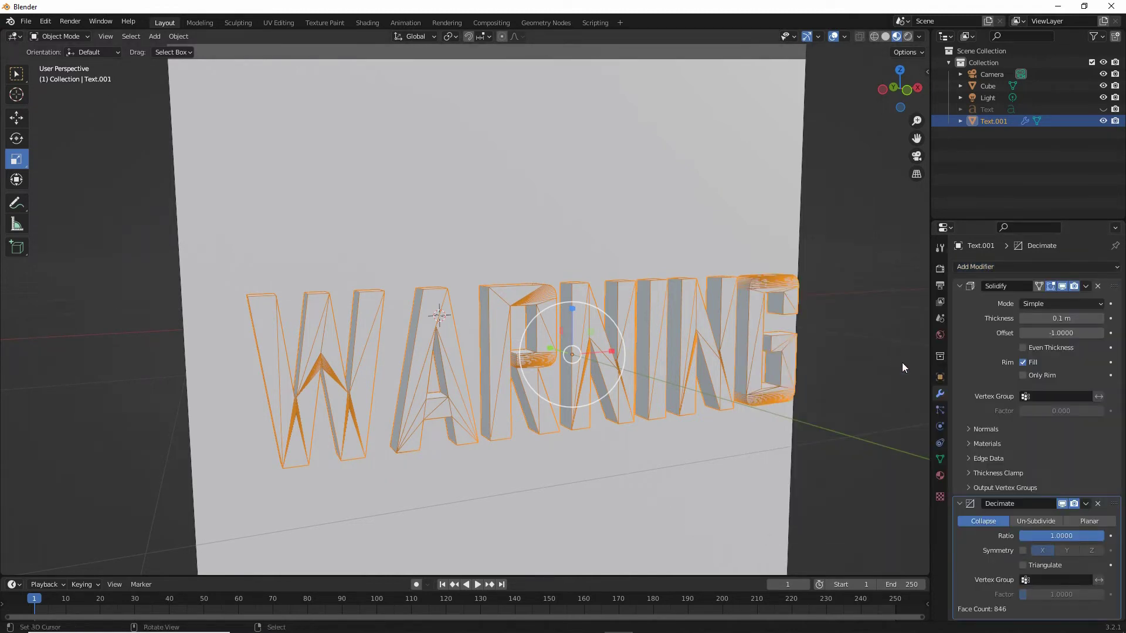
{"action": "left_click_drag", "start_coordinate": [1083, 534], "coordinate": [1116, 534]}
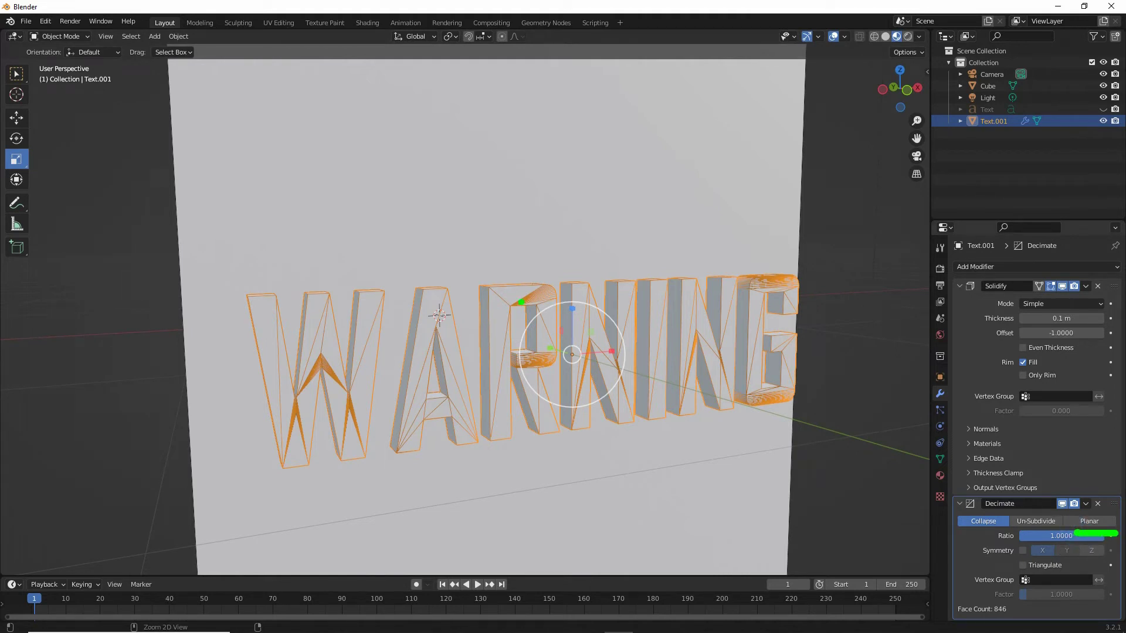
{"action": "mouse_move", "coordinate": [521, 302]}
{"action": "left_mouse_down"}
{"action": "mouse_move", "coordinate": [500, 389]}
{"action": "mouse_move", "coordinate": [548, 299]}
{"action": "mouse_move", "coordinate": [552, 361]}
{"action": "mouse_move", "coordinate": [515, 367]}
{"action": "left_mouse_up"}
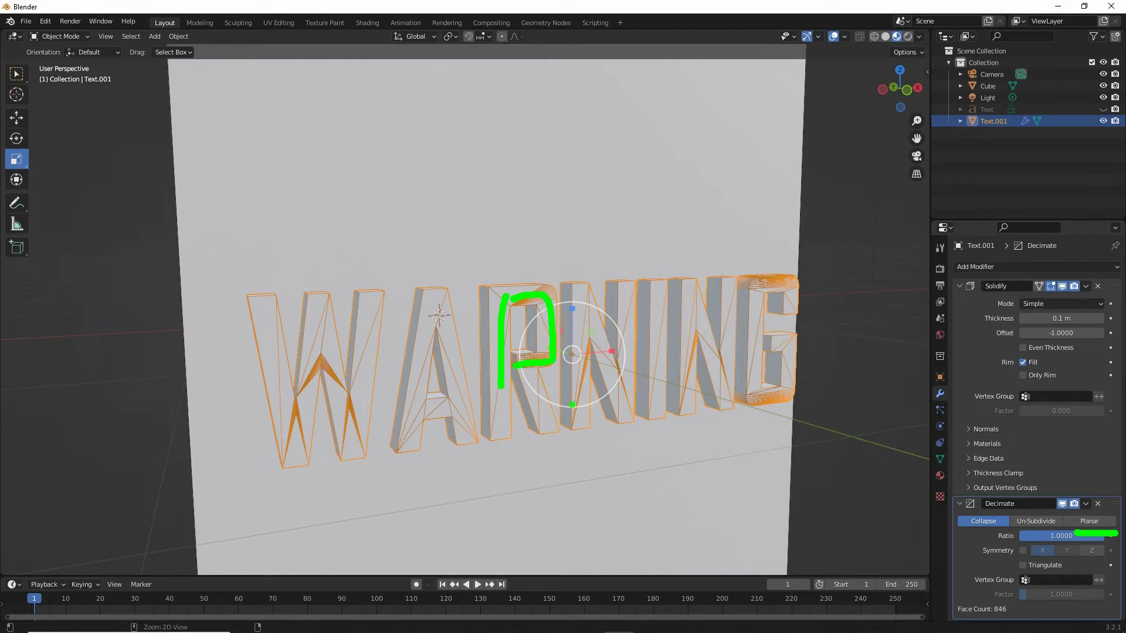
{"action": "left_click", "coordinate": [1088, 522]}
{"action": "mouse_move", "coordinate": [676, 361]}
{"action": "middle_mouse_down"}
{"action": "mouse_move", "coordinate": [631, 356]}
{"action": "mouse_move", "coordinate": [670, 361]}
{"action": "middle_mouse_up"}
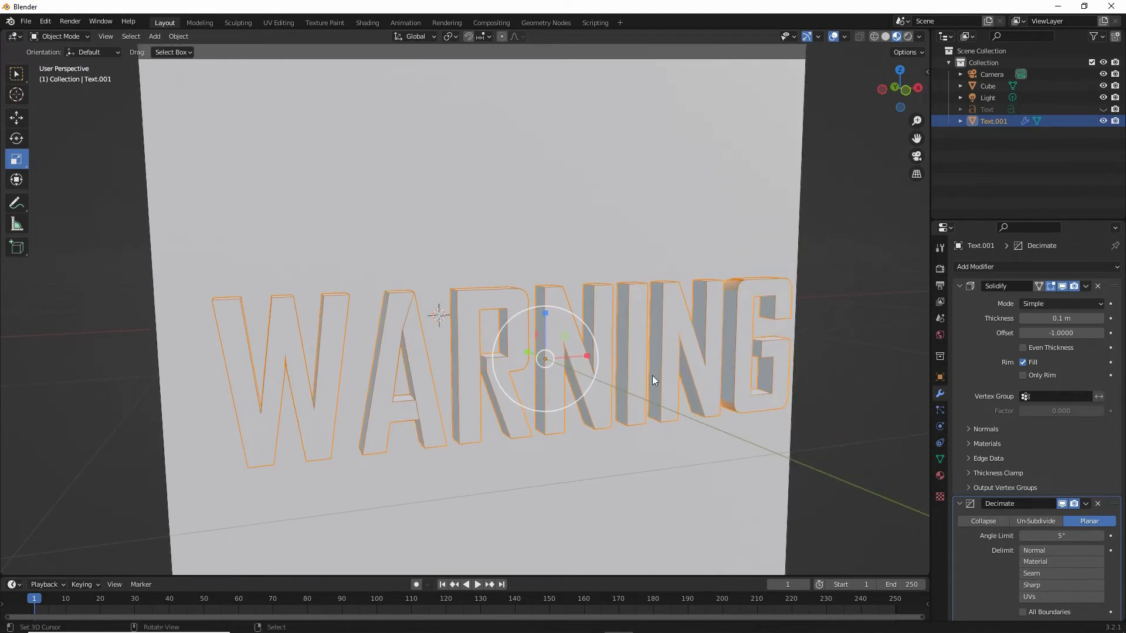
{"action": "left_click", "coordinate": [1098, 505]}
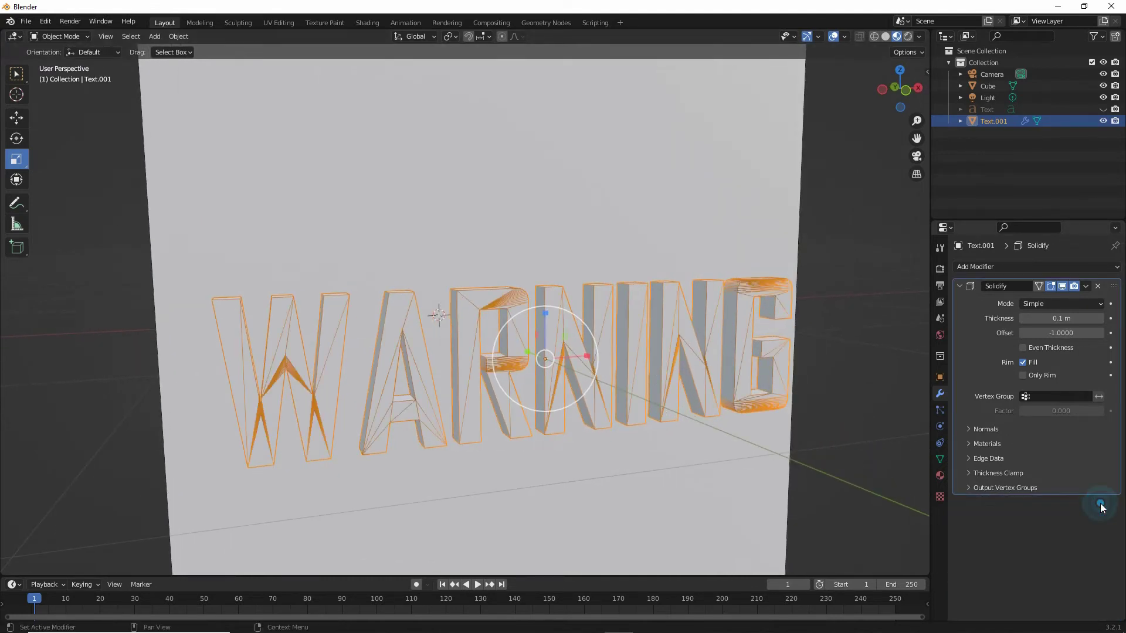
Step: Add a Remesh modifier to the WARNING mesh in Sharp mode with Remove Disconnected turned off
{"action": "left_click", "coordinate": [1026, 266]}
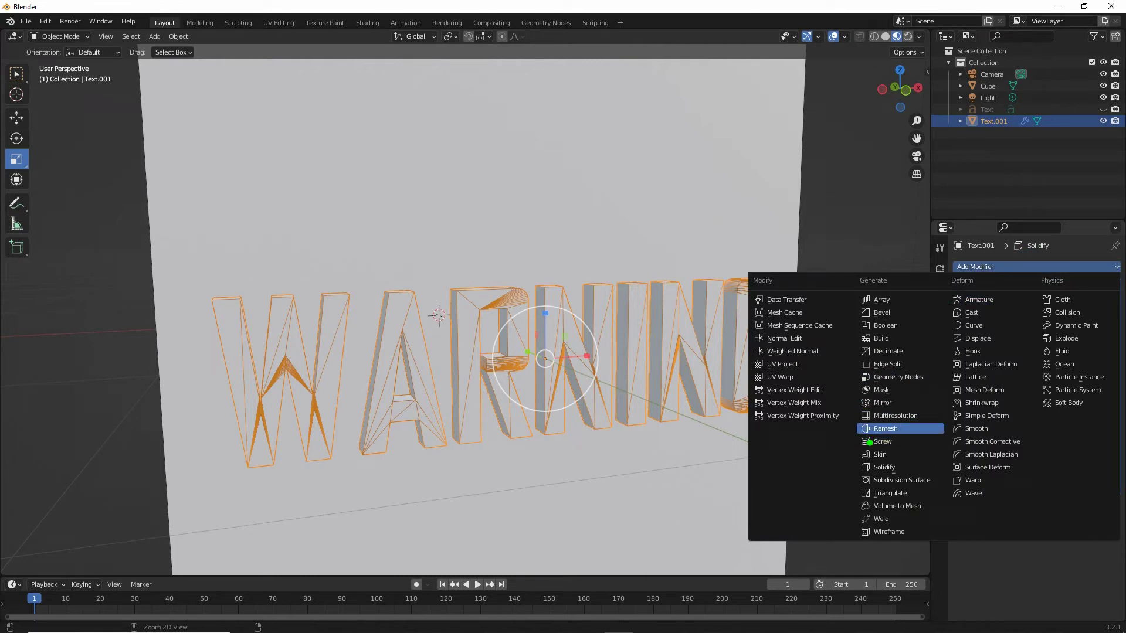
{"action": "left_click_drag", "start_coordinate": [859, 439], "coordinate": [902, 432]}
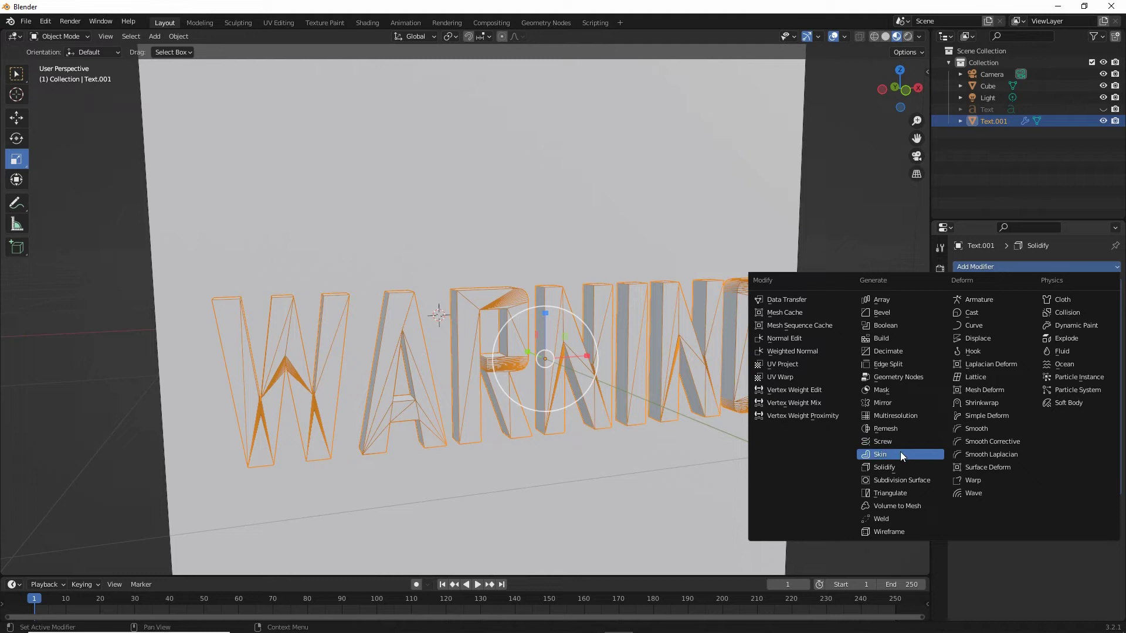
{"action": "left_click", "coordinate": [889, 428]}
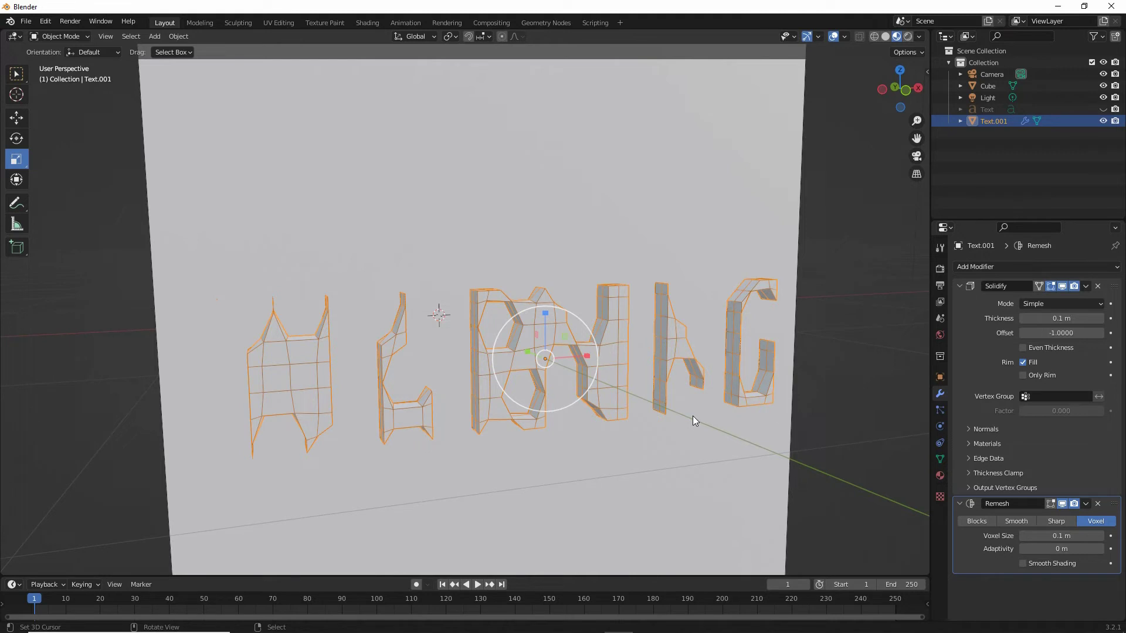
{"action": "left_click_drag", "start_coordinate": [1043, 533], "coordinate": [1076, 532]}
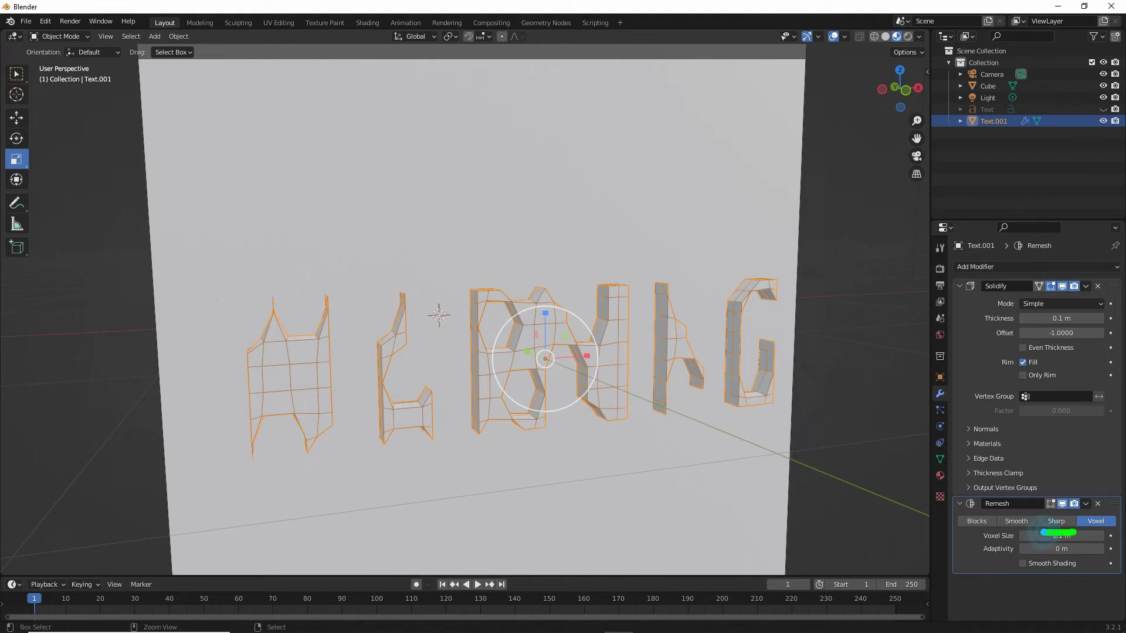
{"action": "left_click", "coordinate": [1059, 521]}
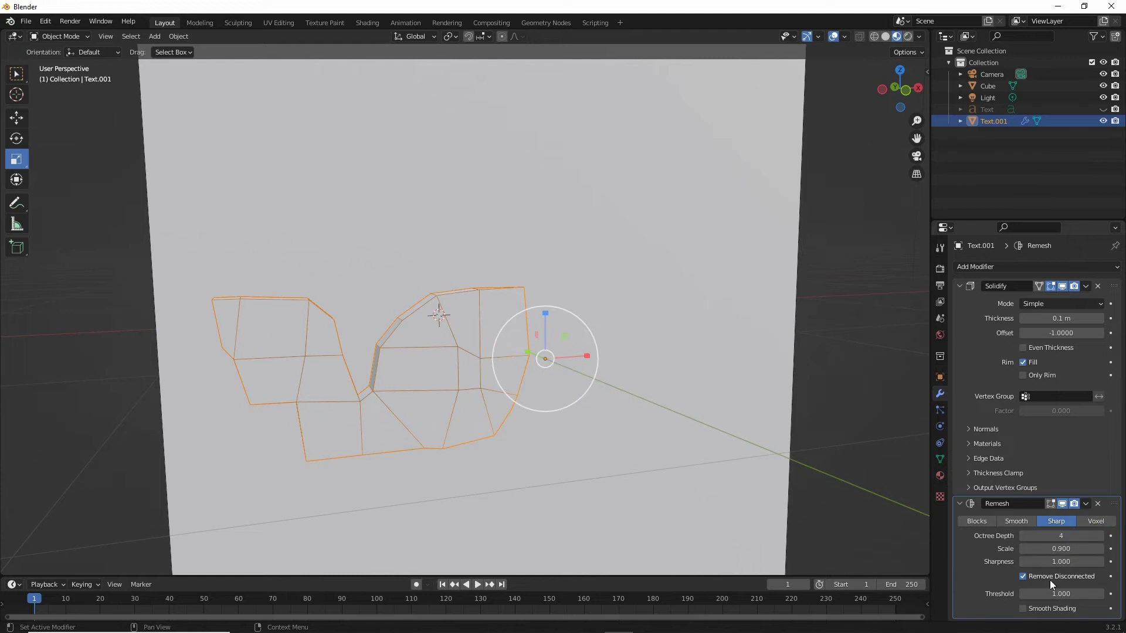
{"action": "left_click_drag", "start_coordinate": [1019, 585], "coordinate": [1096, 583]}
{"action": "left_click", "coordinate": [1024, 576]}
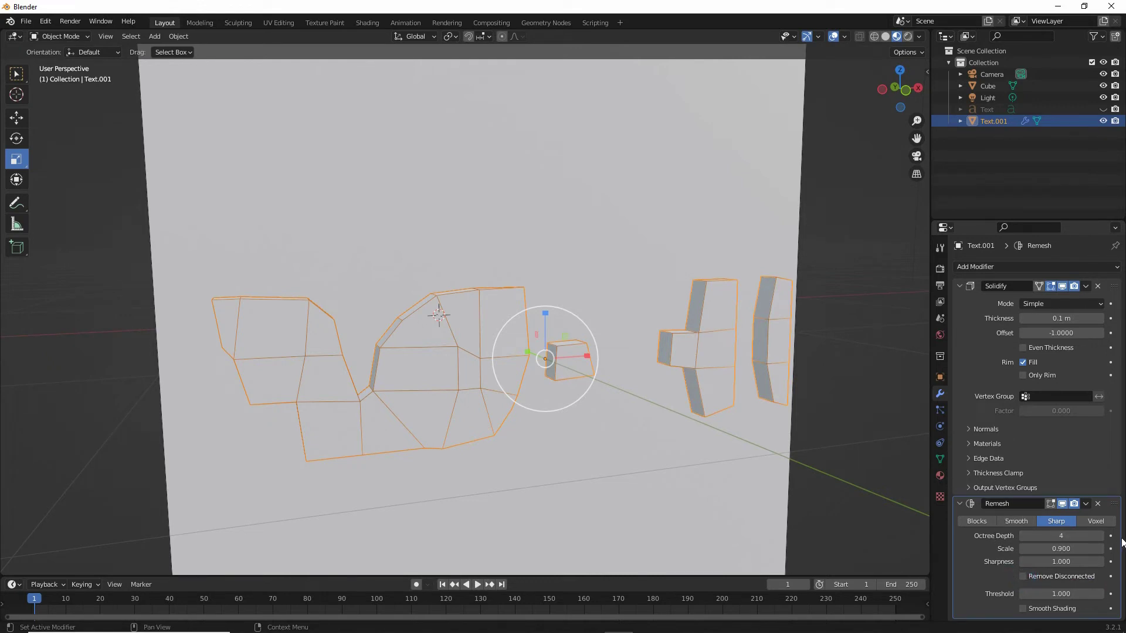
Step: Raise the Remesh modifier's Octree Depth to 8 and collapse the Solidify modifier's settings
{"action": "left_click", "coordinate": [1101, 536]}
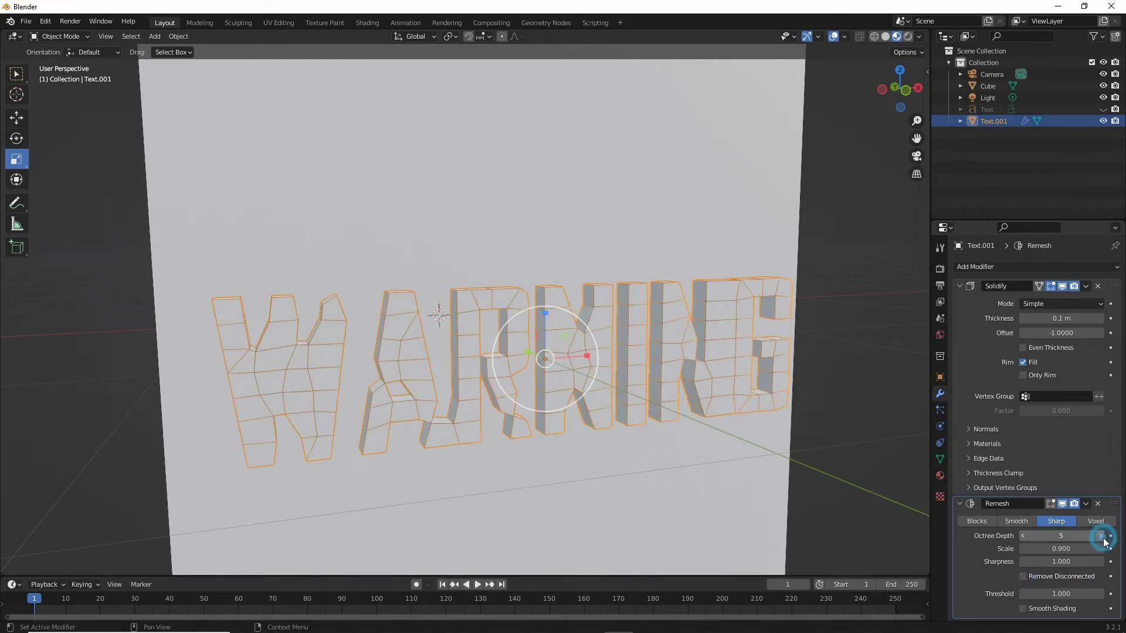
{"action": "left_click", "coordinate": [1103, 540]}
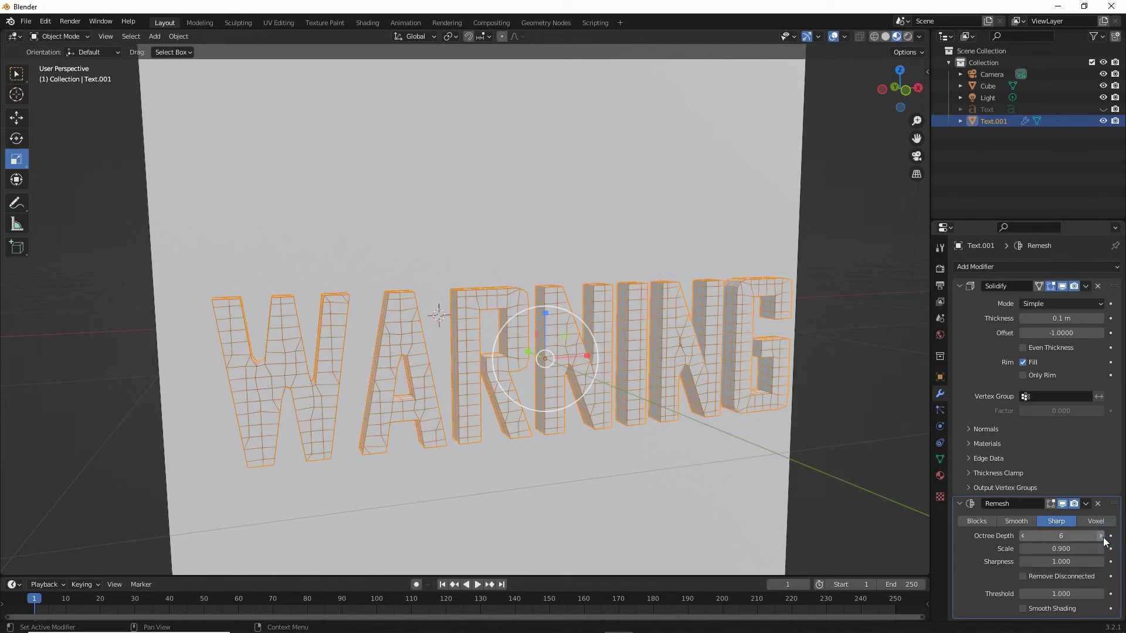
{"action": "left_click", "coordinate": [1101, 536]}
{"action": "left_click", "coordinate": [1101, 536]}
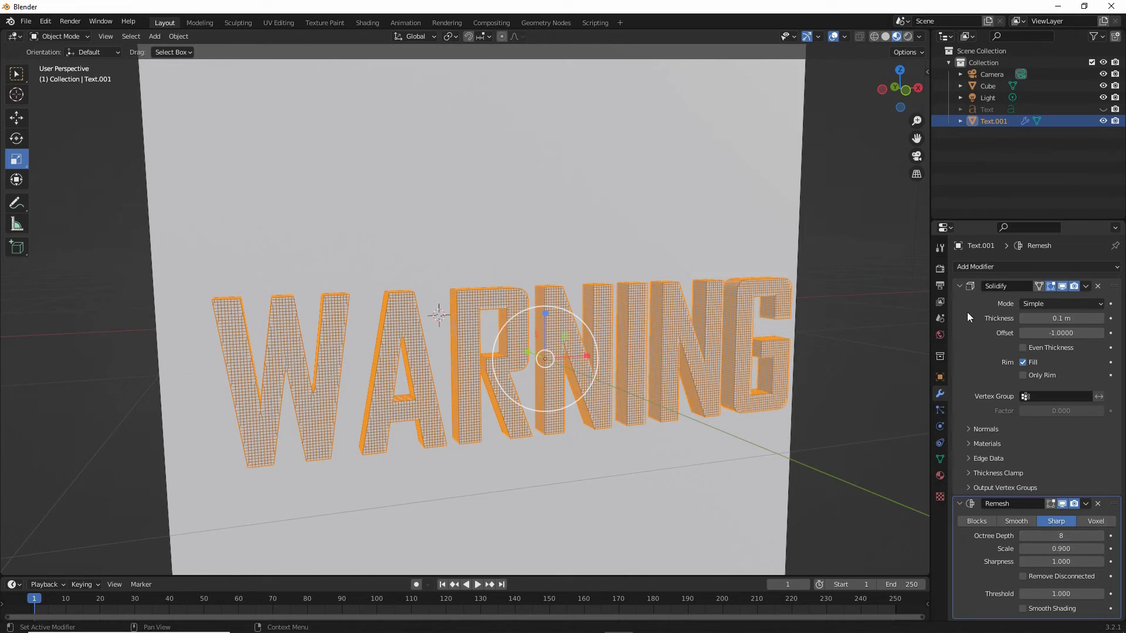
{"action": "left_click", "coordinate": [959, 287]}
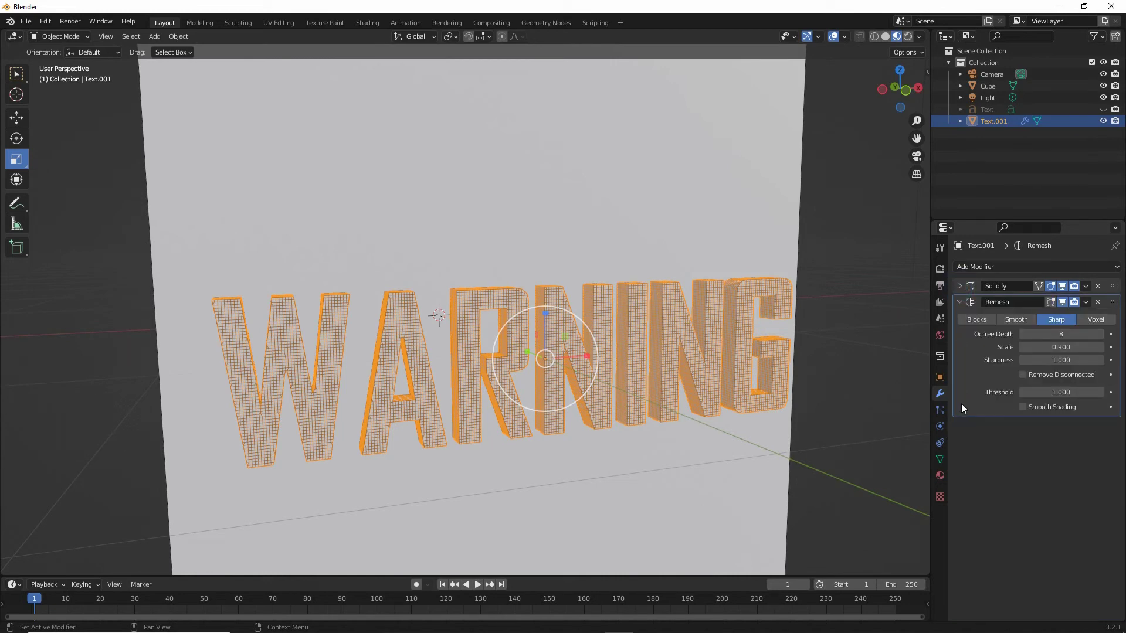
Step: Select the cube behind the WARNING mesh and add a Boolean modifier to it
{"action": "mouse_move", "coordinate": [572, 437]}
{"action": "middle_mouse_down"}
{"action": "mouse_move", "coordinate": [597, 454]}
{"action": "mouse_move", "coordinate": [585, 502]}
{"action": "mouse_move", "coordinate": [581, 450]}
{"action": "mouse_move", "coordinate": [557, 453]}
{"action": "middle_mouse_up"}
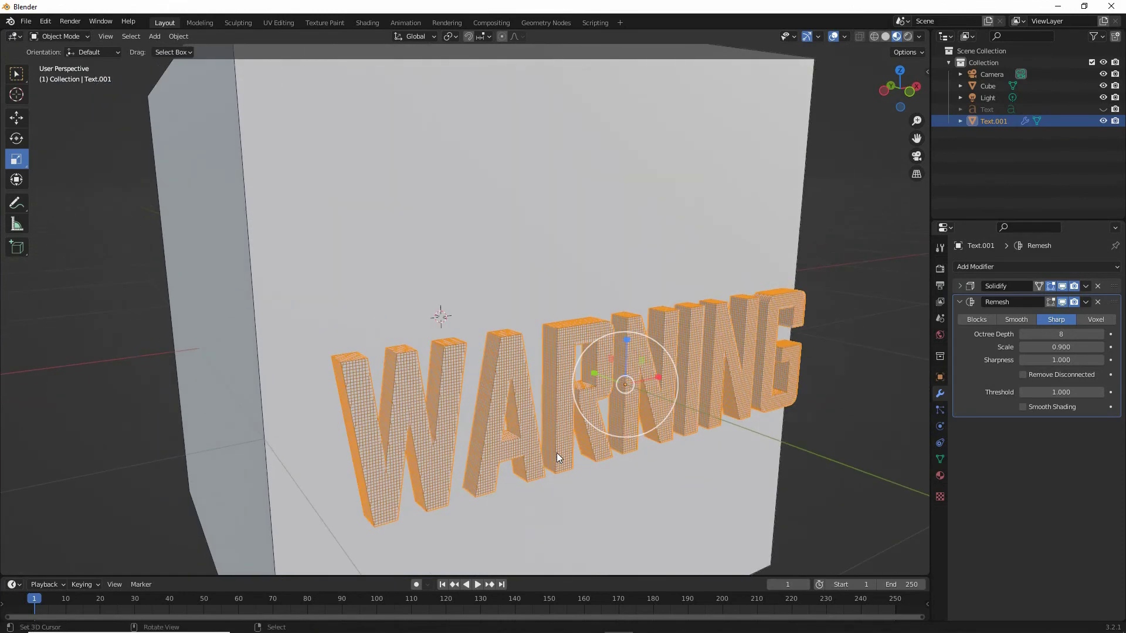
{"action": "left_click", "coordinate": [780, 188]}
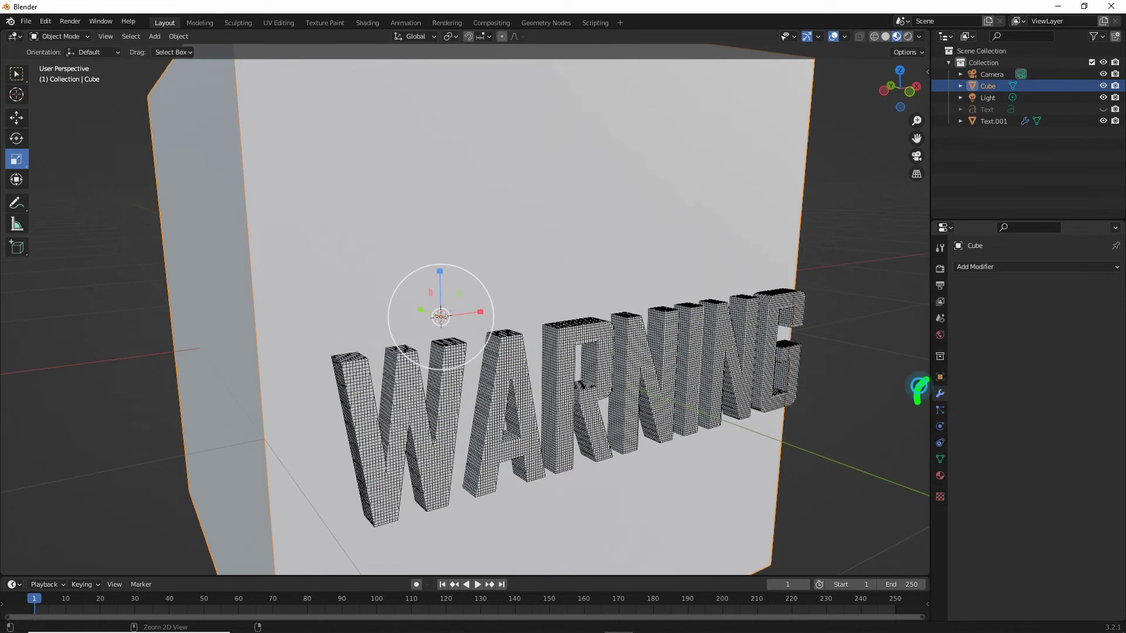
{"action": "left_click", "coordinate": [1005, 266]}
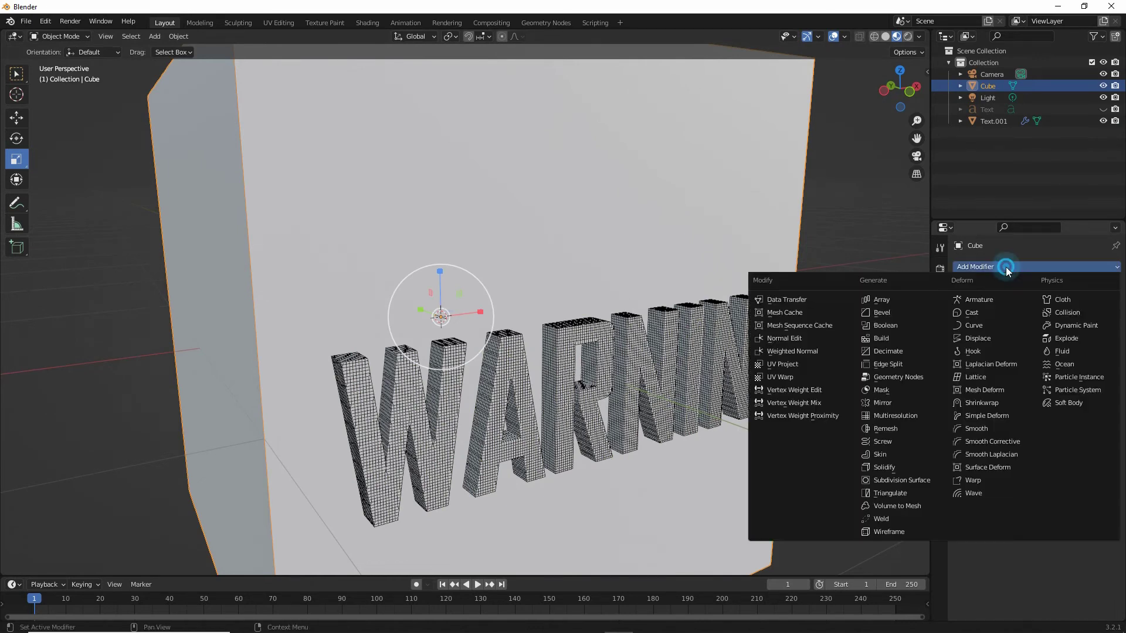
{"action": "left_click", "coordinate": [886, 325]}
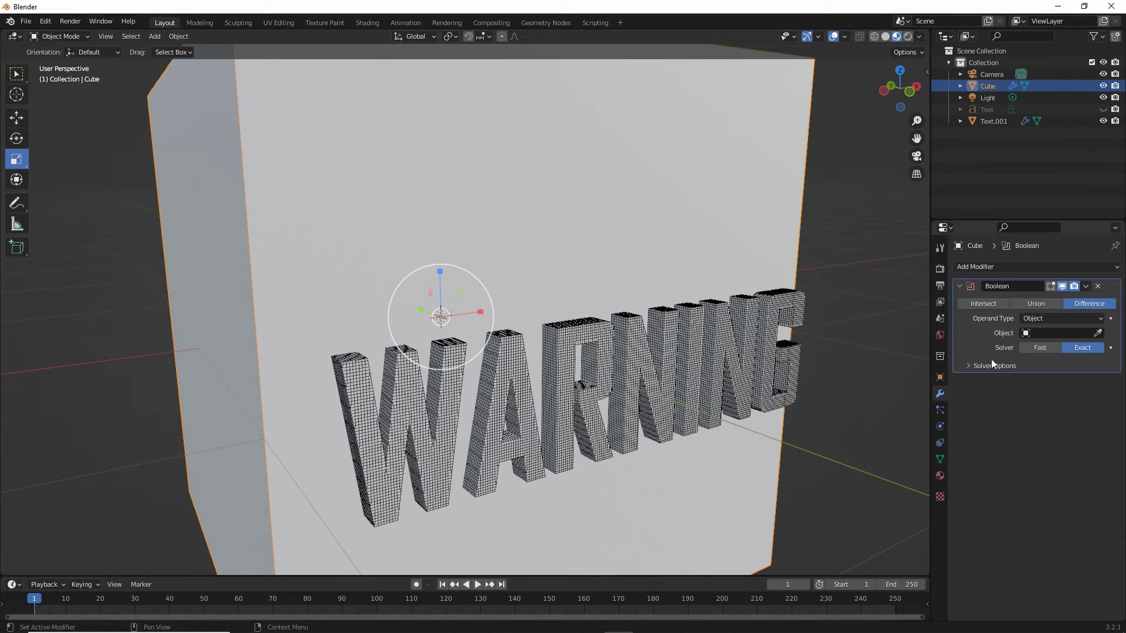
{"action": "left_click_drag", "start_coordinate": [988, 341], "coordinate": [1070, 342]}
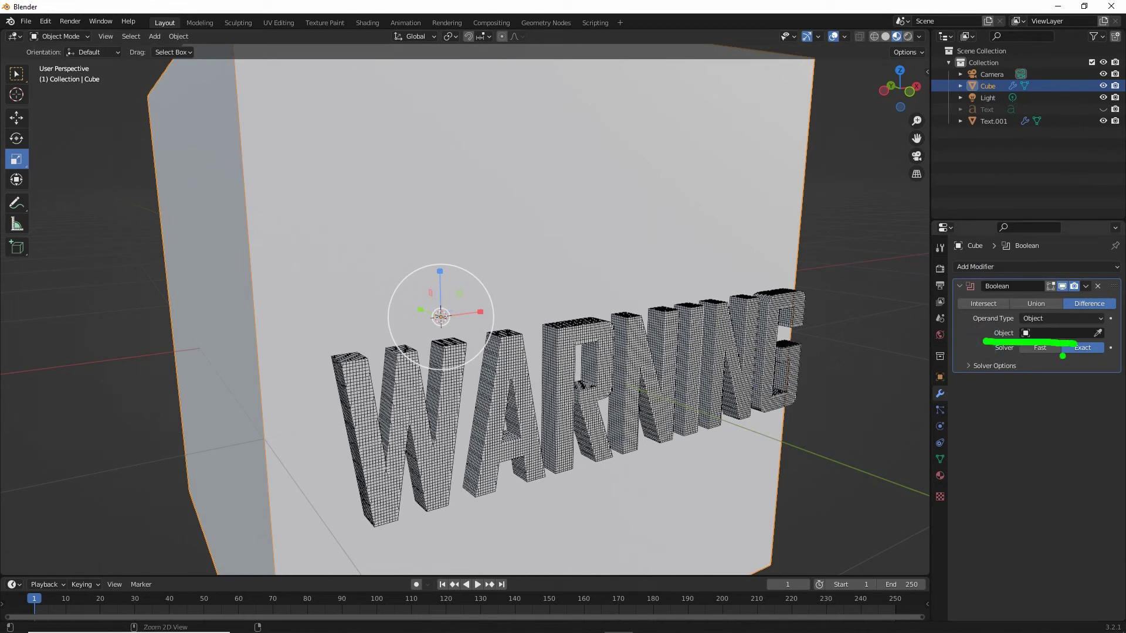
{"action": "mouse_move", "coordinate": [674, 352]}
{"action": "left_mouse_down"}
{"action": "mouse_move", "coordinate": [683, 380]}
{"action": "mouse_move", "coordinate": [730, 360]}
{"action": "left_mouse_up"}
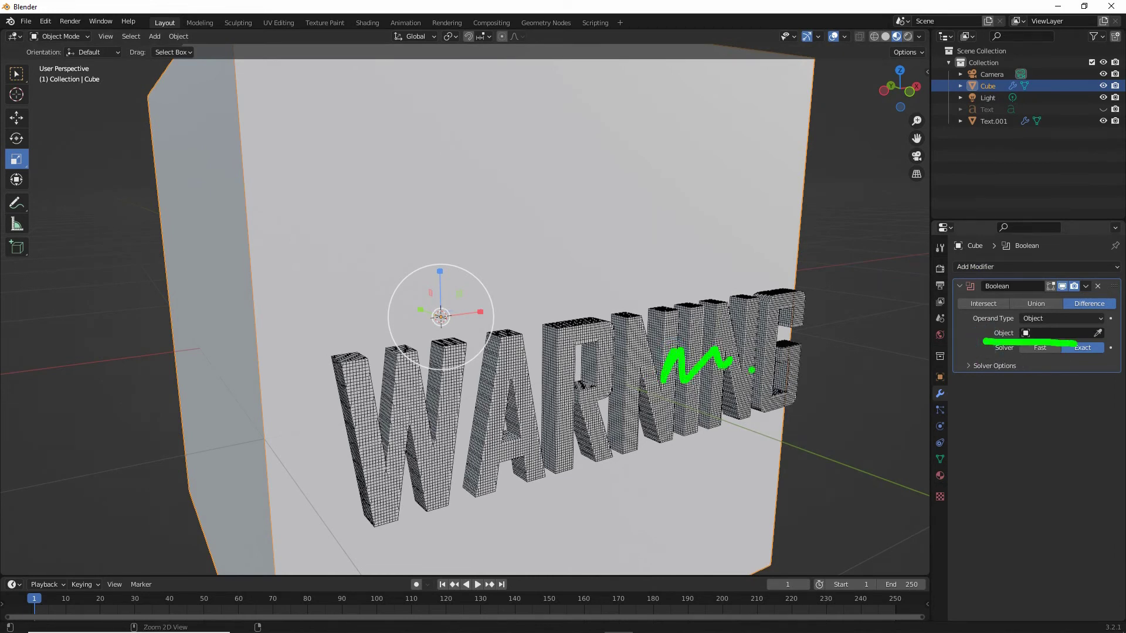
{"action": "key", "text": "Escape"}
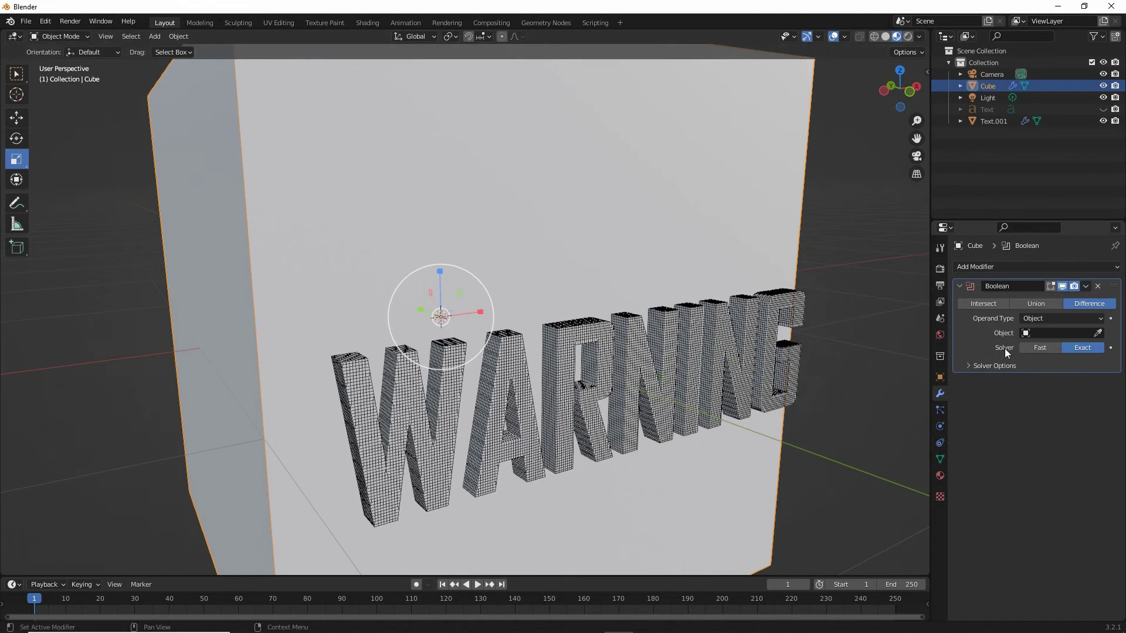
Step: Set the WARNING mesh Text.001 as the target object of the cube's Boolean modifier using the eyedropper
{"action": "left_click", "coordinate": [1028, 334]}
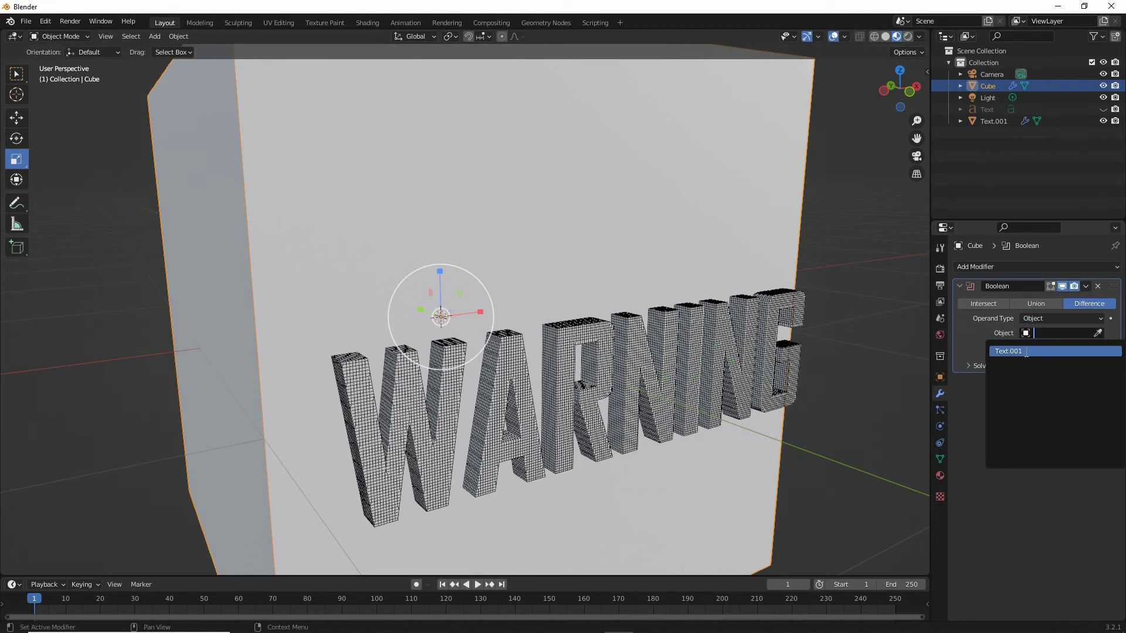
{"action": "left_click", "coordinate": [1098, 333]}
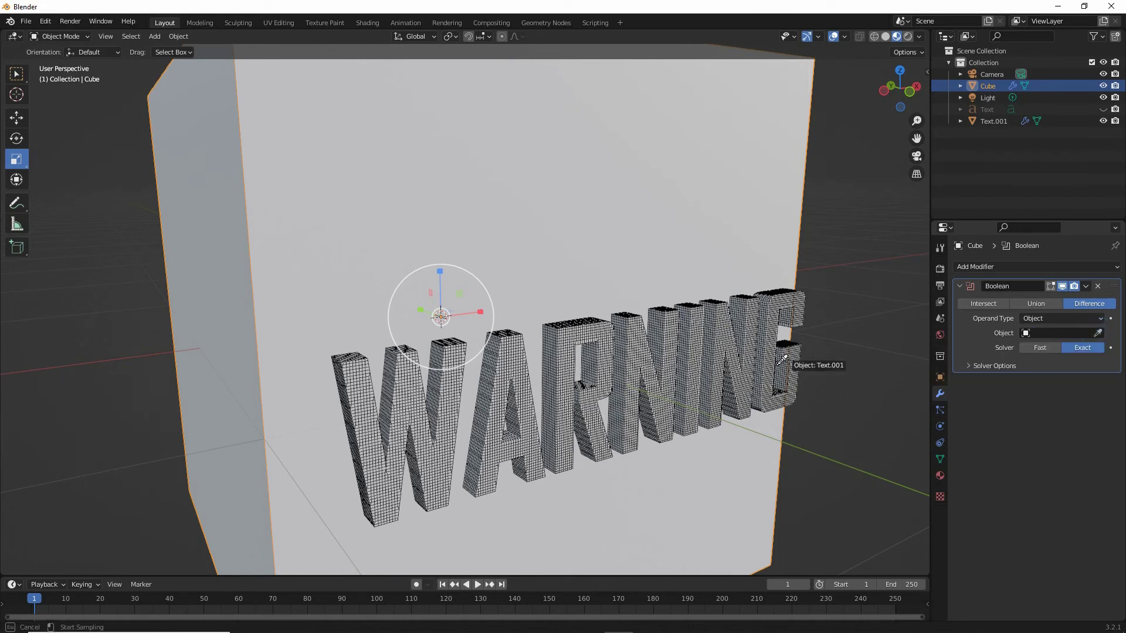
{"action": "left_click", "coordinate": [772, 318]}
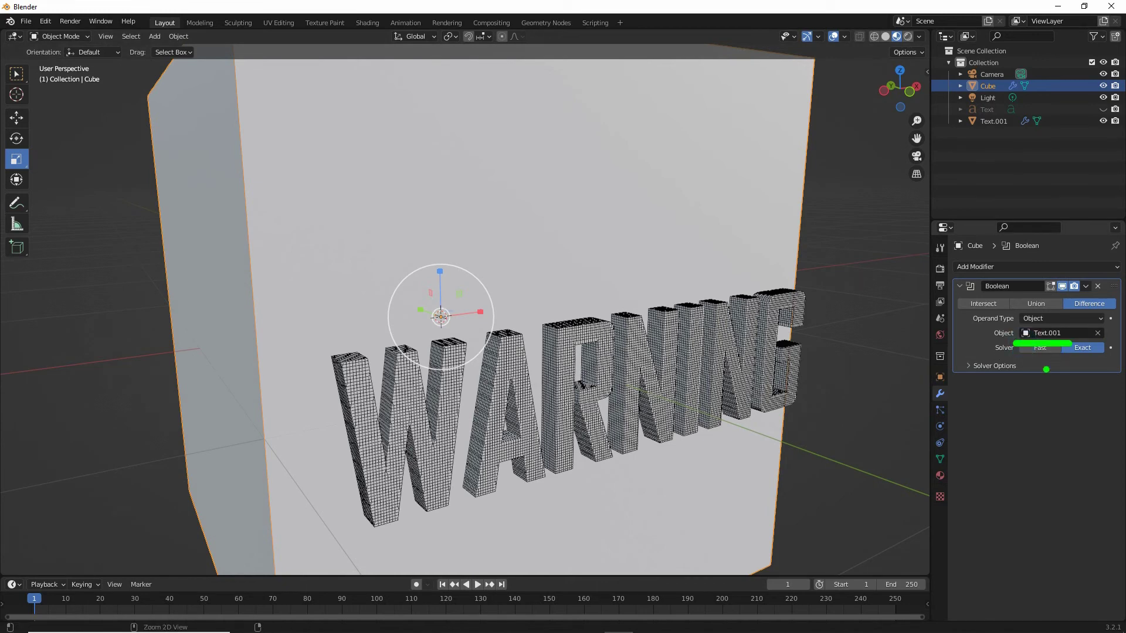
Step: Move the WARNING mesh about 0.116 m along the Y axis so it sinks into the cube's front face
{"action": "middle_click_drag", "start_coordinate": [650, 410], "coordinate": [663, 414]}
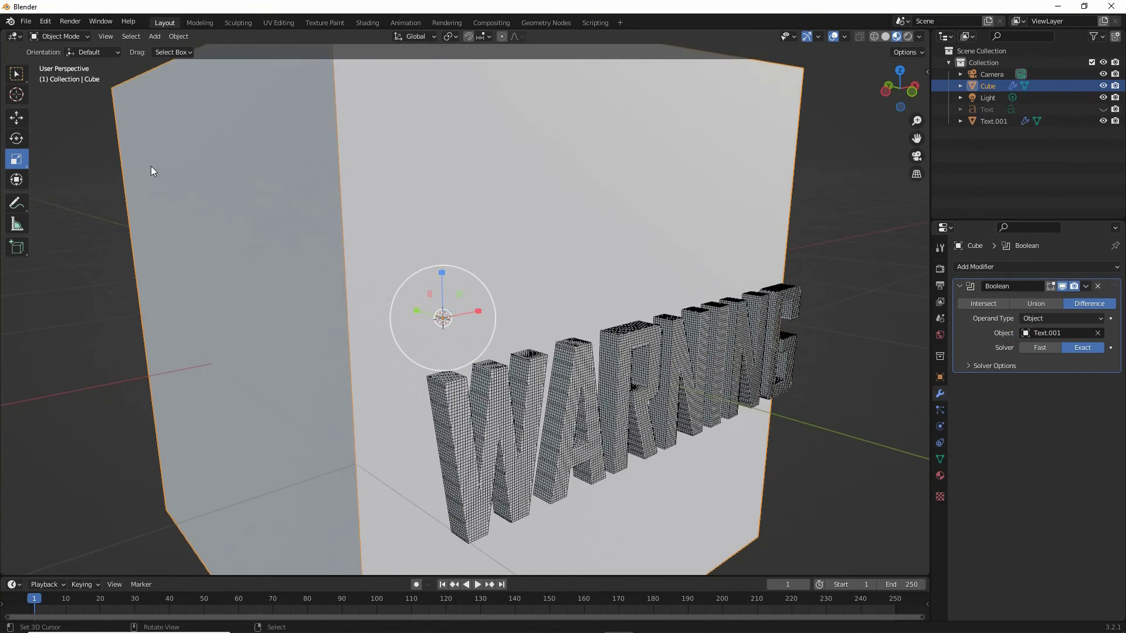
{"action": "left_click", "coordinate": [17, 118]}
{"action": "middle_click_drag", "start_coordinate": [522, 356], "coordinate": [540, 355]}
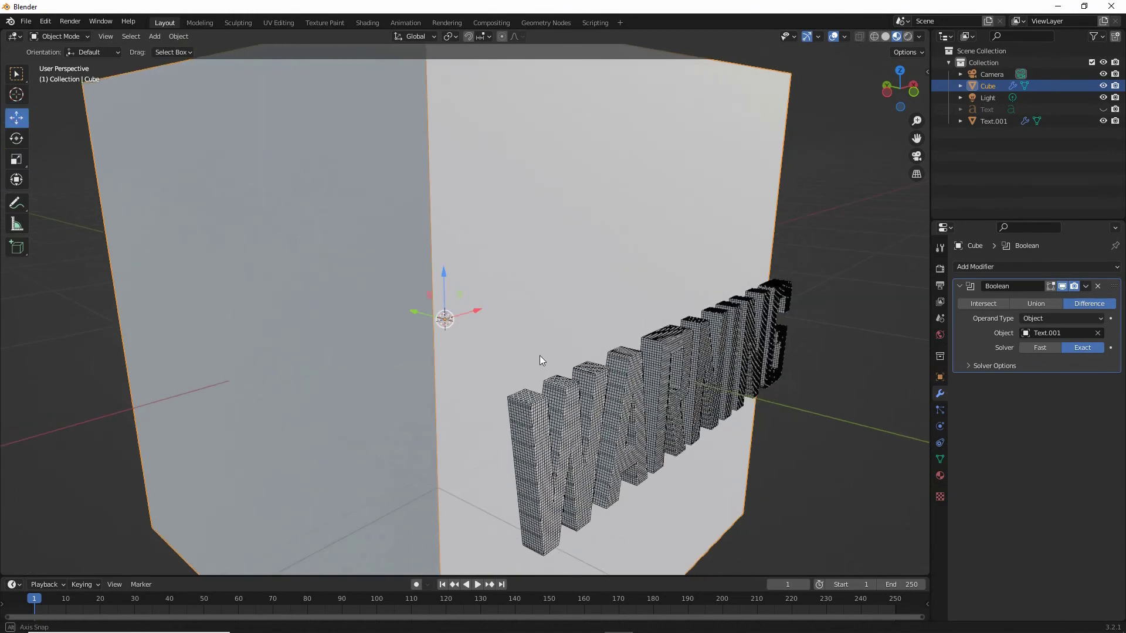
{"action": "left_click", "coordinate": [577, 403]}
{"action": "left_click_drag", "start_coordinate": [656, 367], "coordinate": [763, 439]}
{"action": "middle_click_drag", "start_coordinate": [764, 439], "coordinate": [723, 428]}
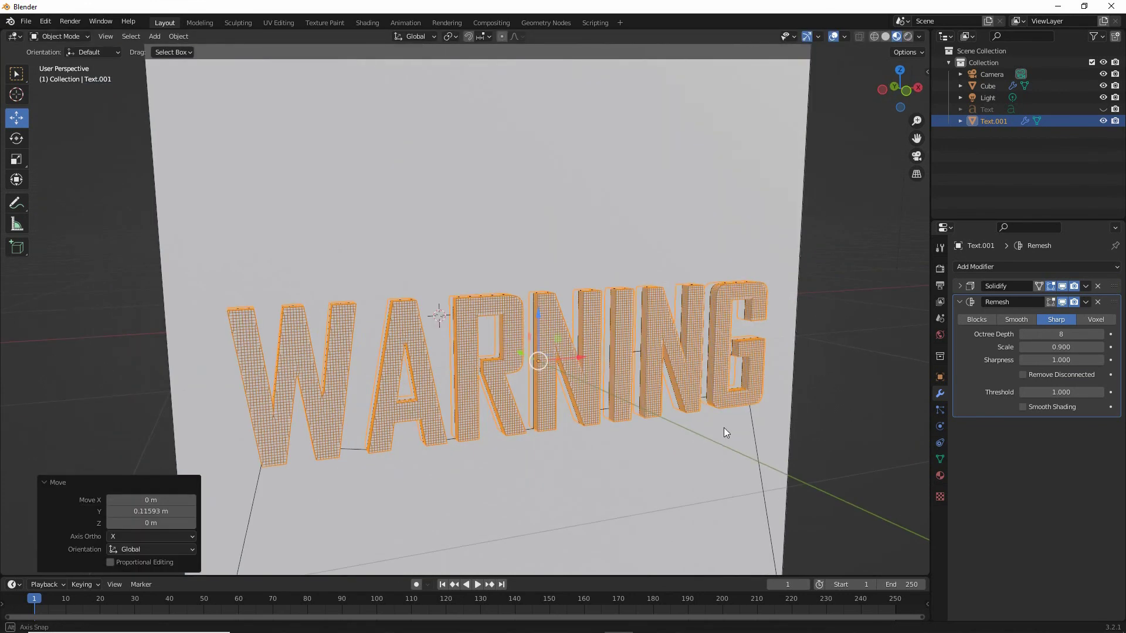
{"action": "middle_click_drag", "start_coordinate": [572, 458], "coordinate": [641, 435]}
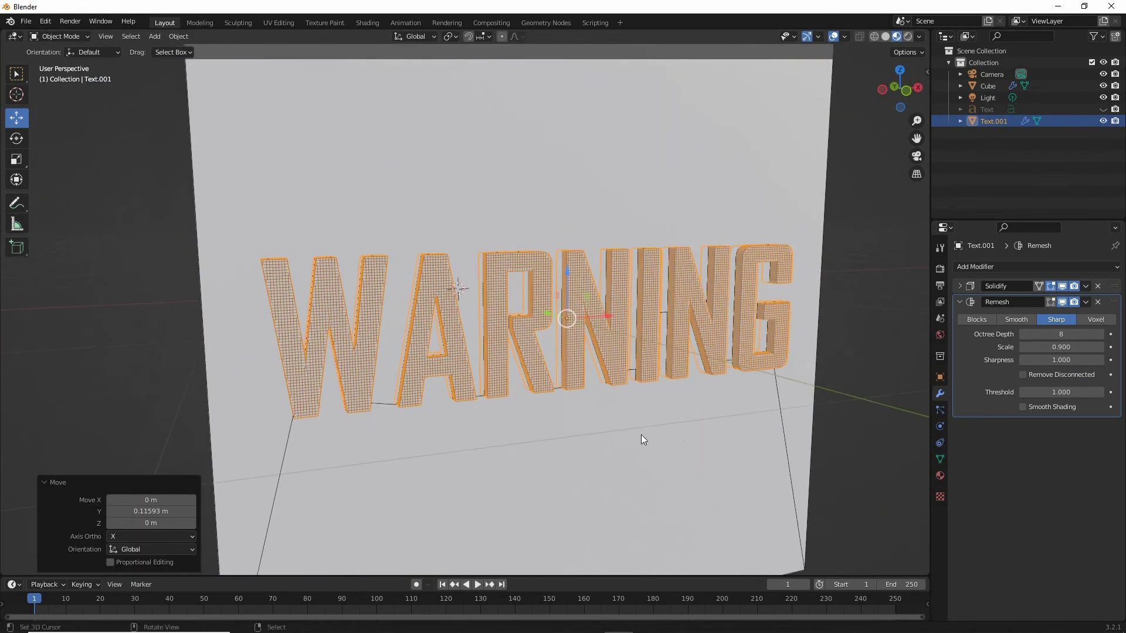
Step: Hide the WARNING mesh Text.001 in the viewport to inspect the Boolean cut in the cube
{"action": "left_click", "coordinate": [1103, 121]}
{"action": "middle_click_drag", "start_coordinate": [889, 281], "coordinate": [615, 451]}
{"action": "scroll", "coordinate": [613, 449], "scroll_direction": "up", "scroll_amount": 4}
{"action": "scroll", "coordinate": [612, 447], "scroll_direction": "down", "scroll_amount": 2}
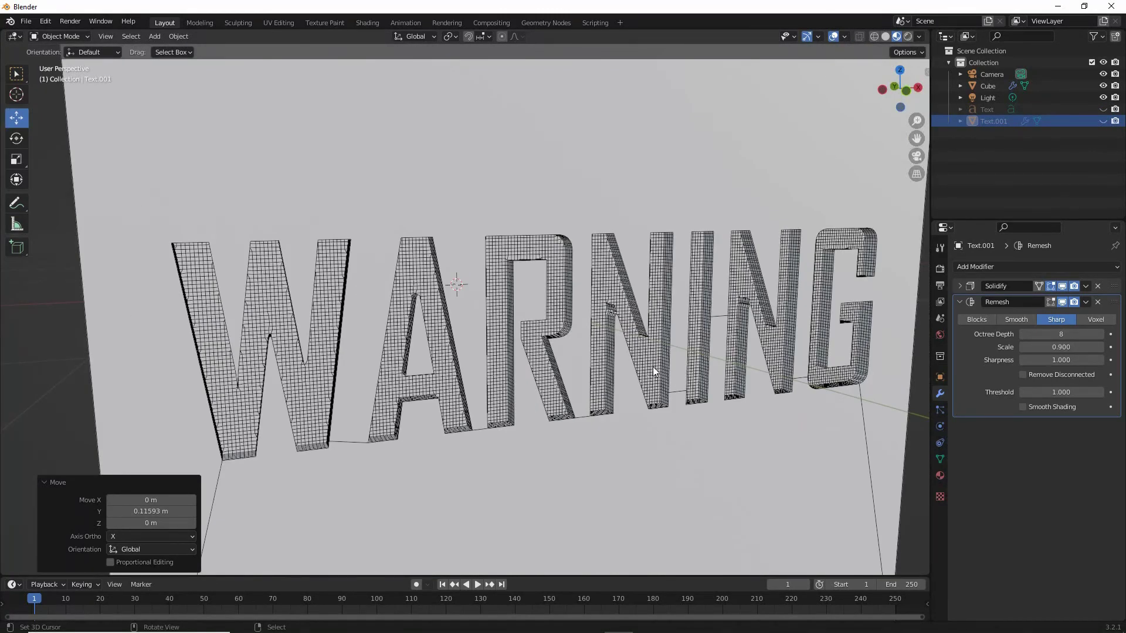
Step: Try the Union and Intersect operations on the cube's Boolean modifier, then return it to Difference
{"action": "left_click", "coordinate": [775, 189]}
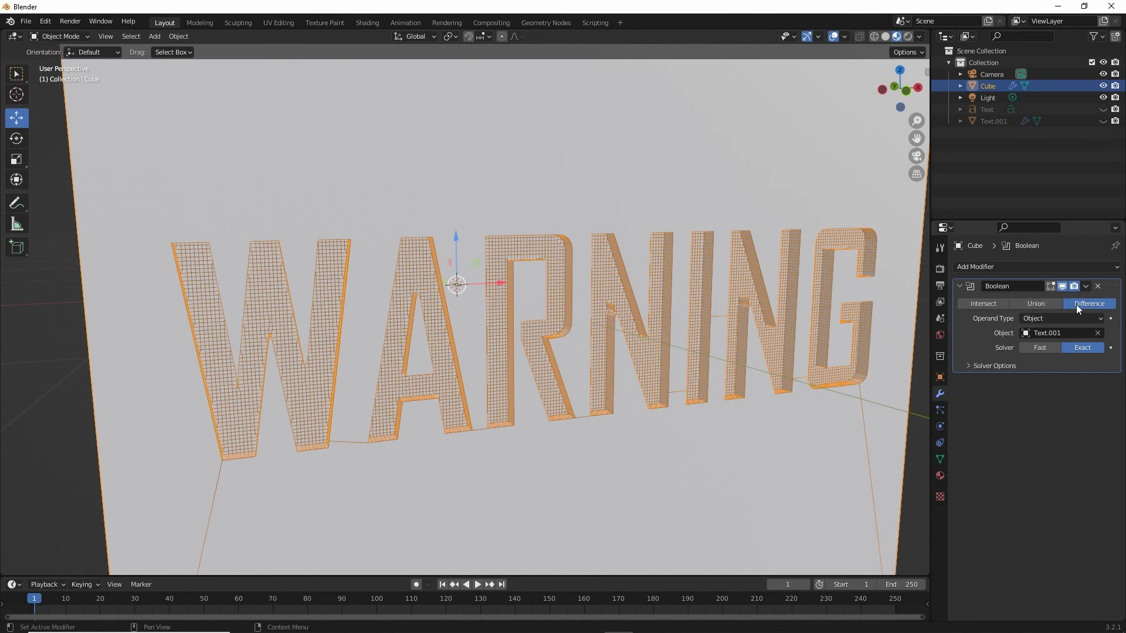
{"action": "left_click", "coordinate": [1041, 304]}
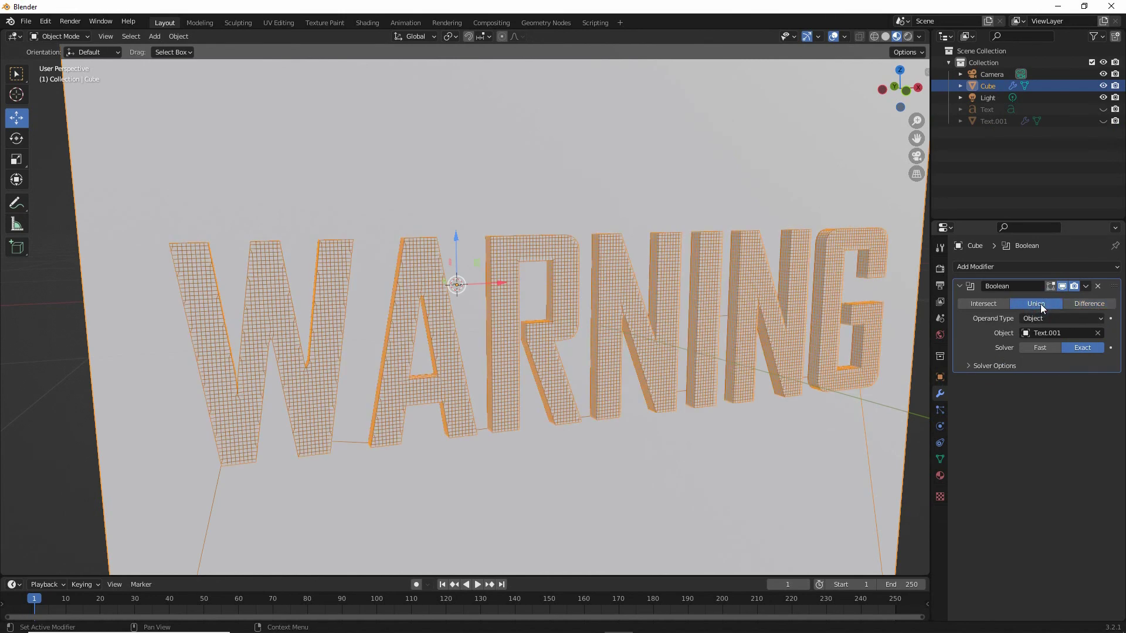
{"action": "left_click", "coordinate": [983, 303]}
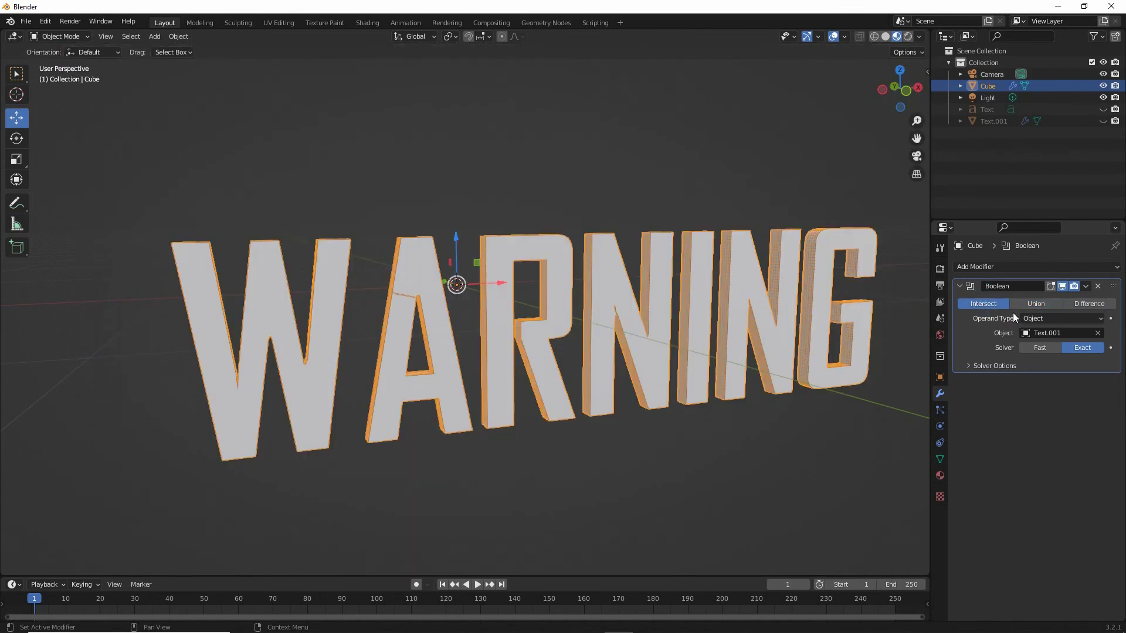
{"action": "left_click", "coordinate": [1038, 305]}
{"action": "left_click", "coordinate": [1089, 303]}
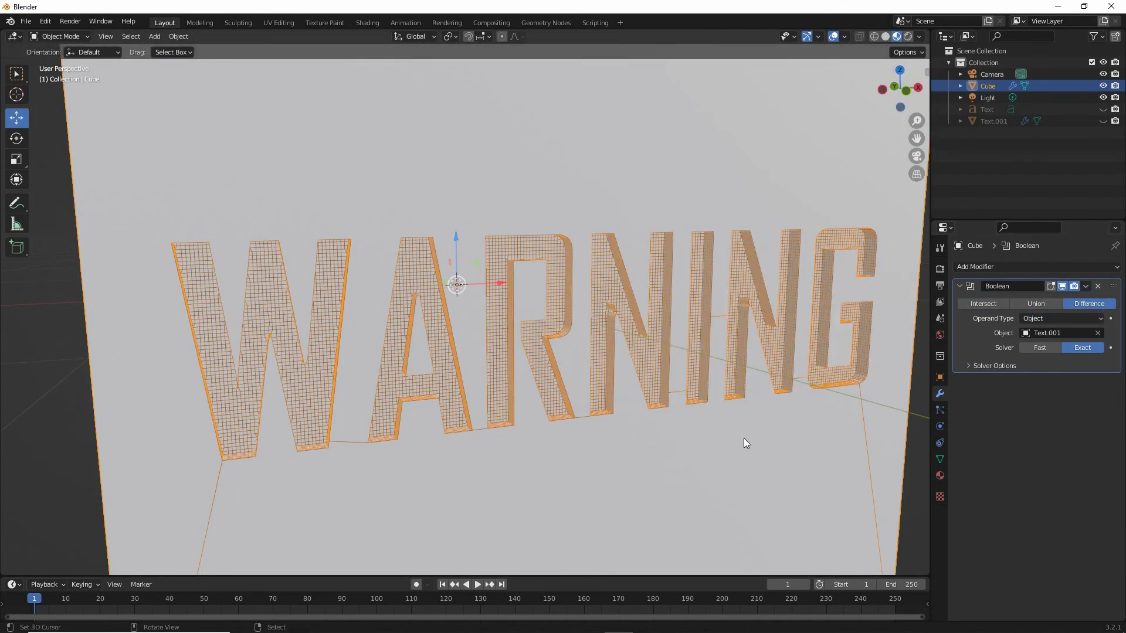
{"action": "middle_click_drag", "start_coordinate": [732, 441], "coordinate": [674, 438]}
{"action": "scroll", "coordinate": [688, 440], "scroll_direction": "down", "scroll_amount": 3}
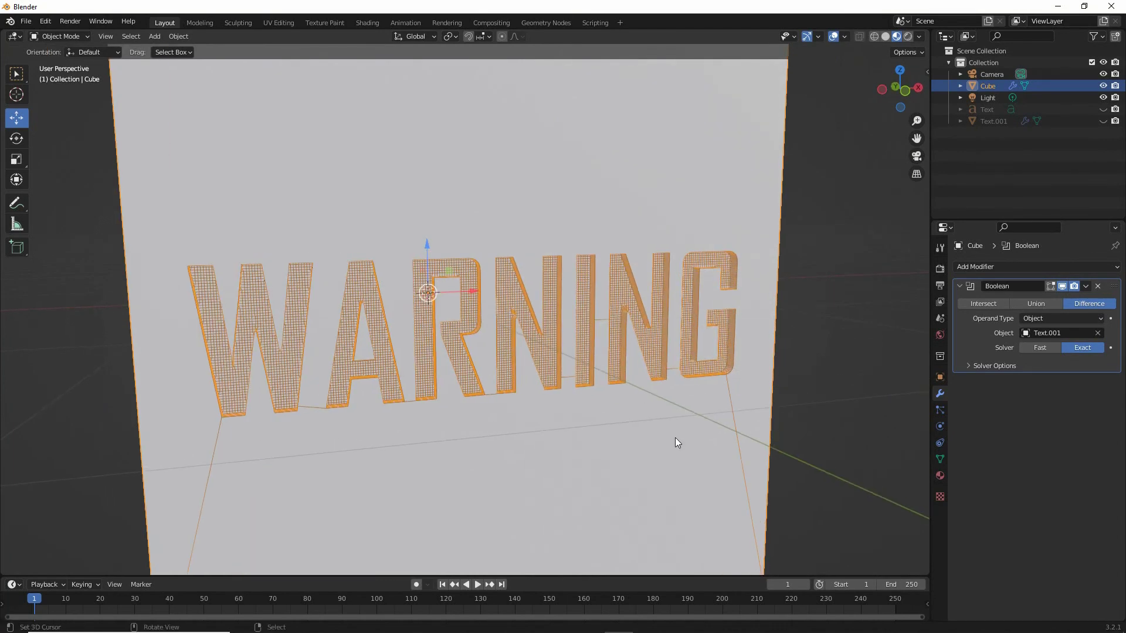